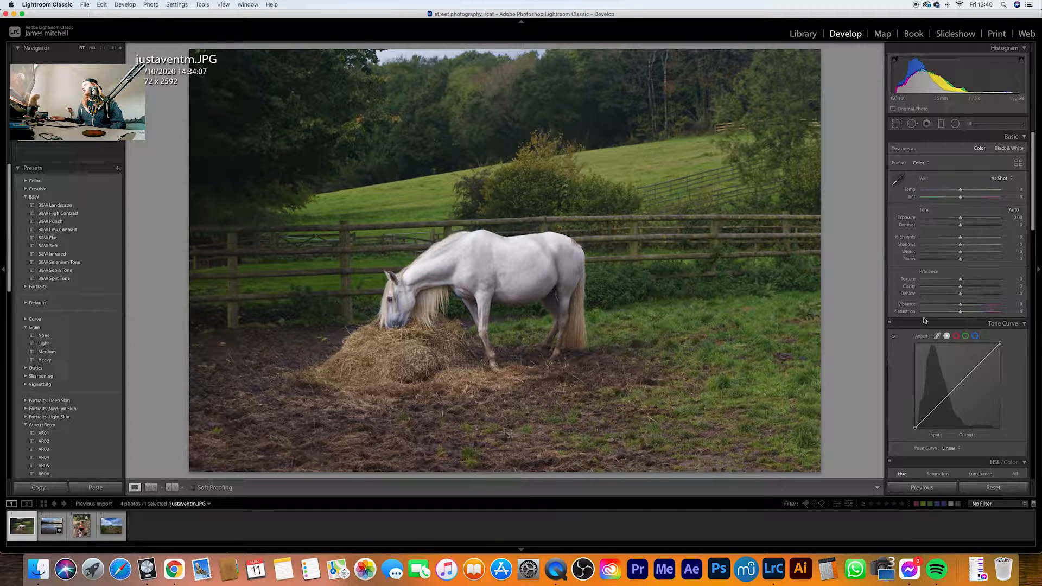
Shape the horse photo's tone curve into an S, lowering the shadows and raising a highlight point to input 178, output 196.
scroll(917, 272, down, 5)
scroll(917, 274, up, 5)
scroll(933, 331, down, 5)
drag(934, 287, 935, 292)
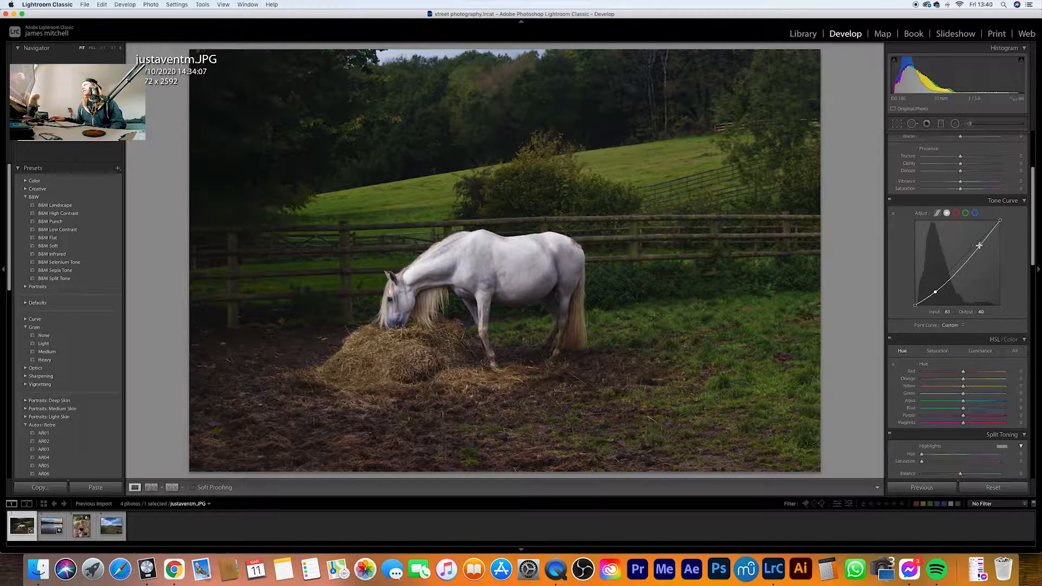
drag(978, 241, 974, 240)
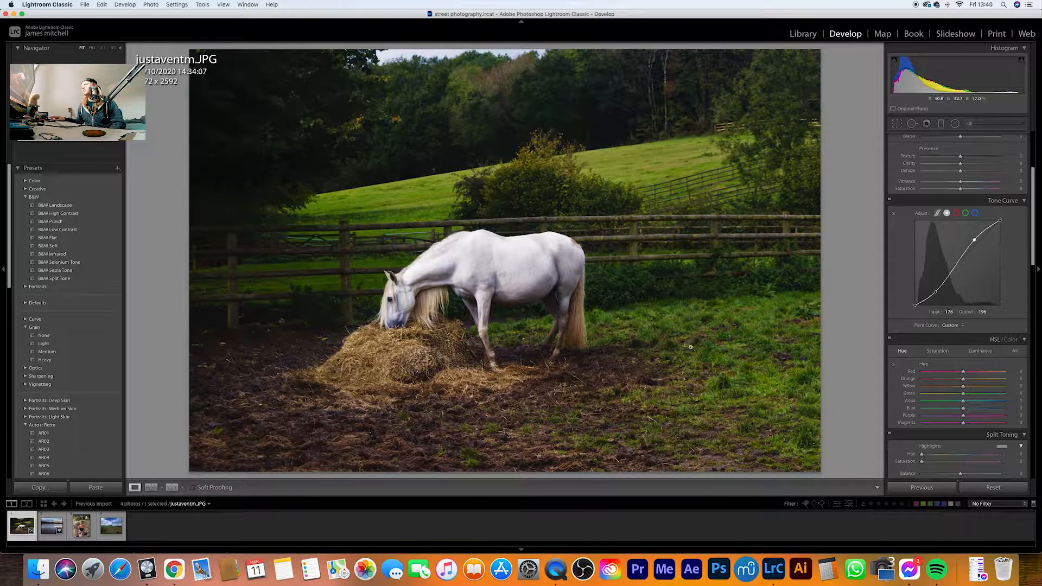
Shift the Green hue to -53 and check the edit in a side-by-side before/after comparison.
scroll(945, 326, down, 2)
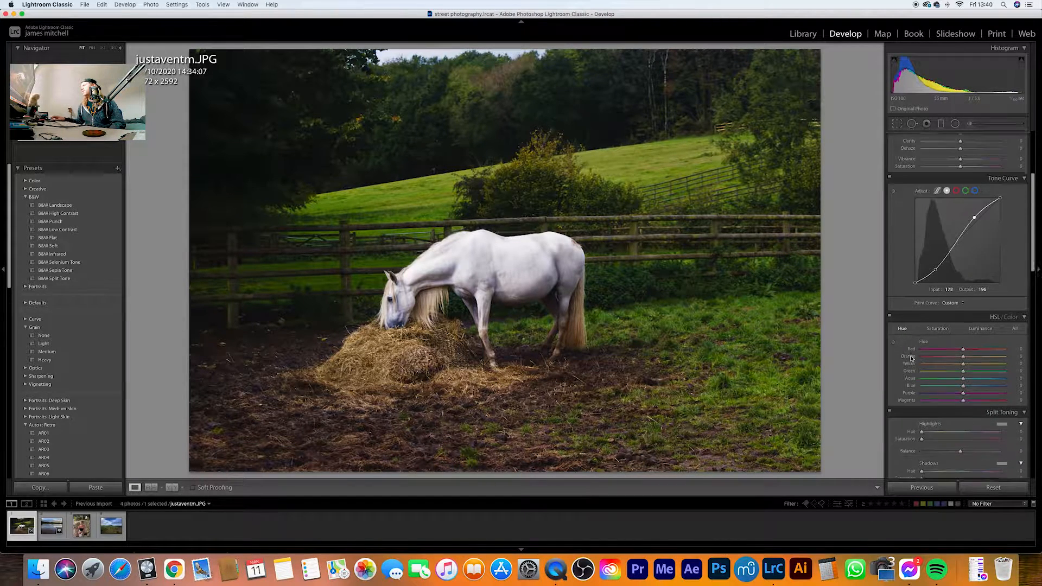
click(943, 309)
drag(963, 352, 941, 351)
click(976, 310)
click(902, 308)
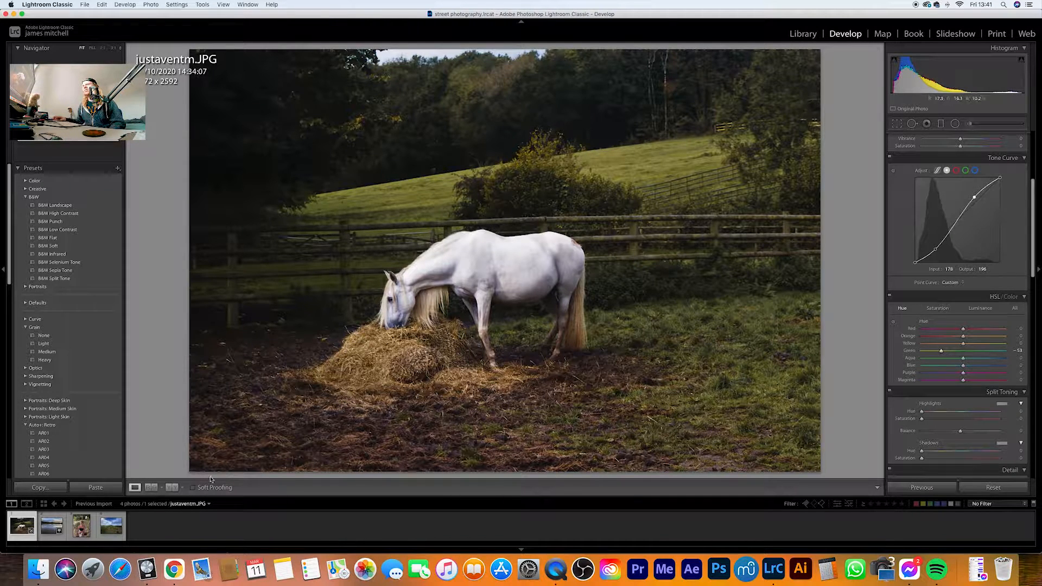
click(174, 487)
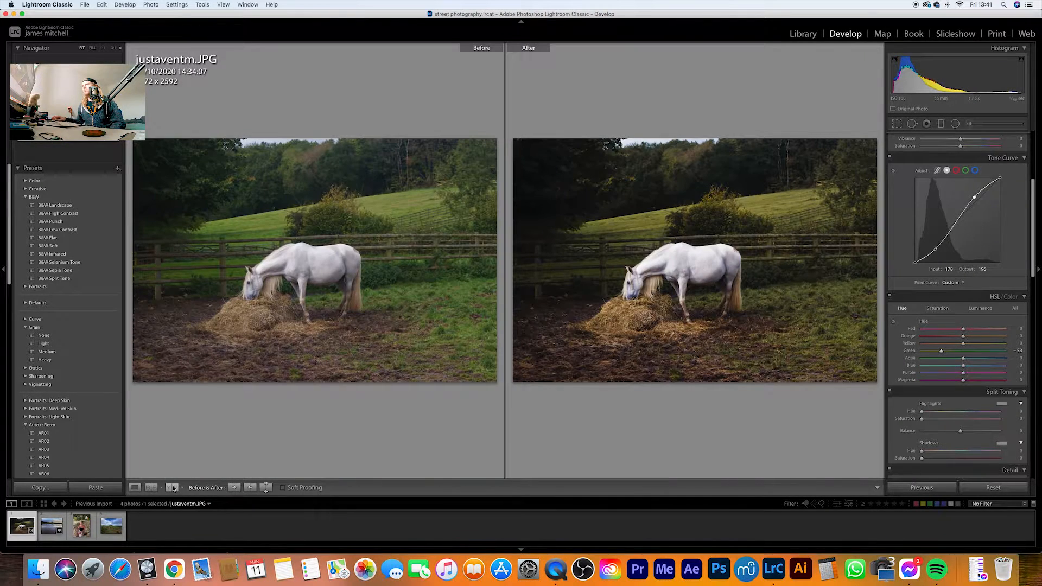
click(135, 487)
Adjust the basic tone: exposure +0.33, contrast +20, highlights -13 and shadows -33.
scroll(1033, 219, up, 5)
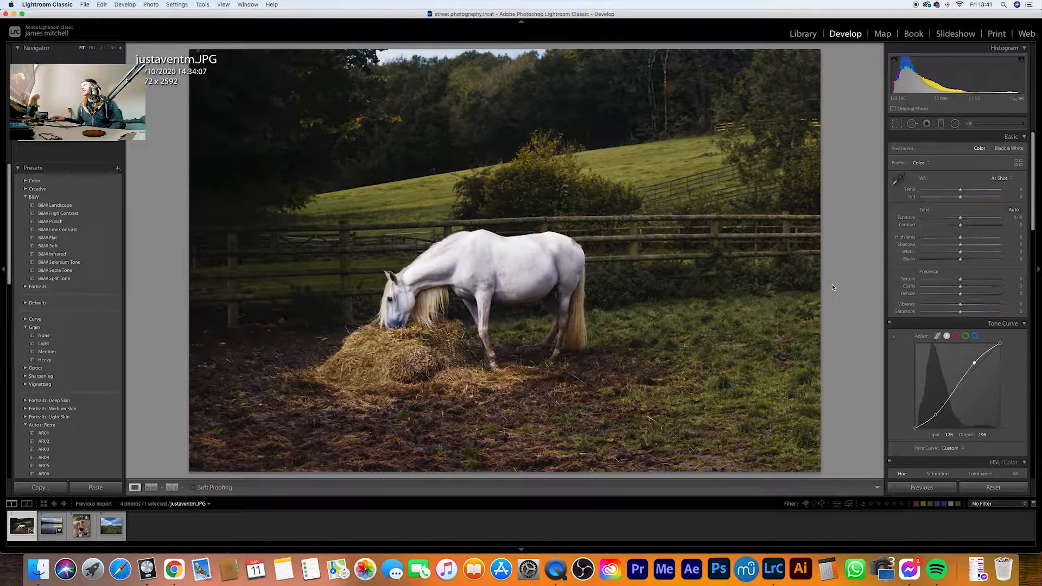
drag(961, 217, 948, 246)
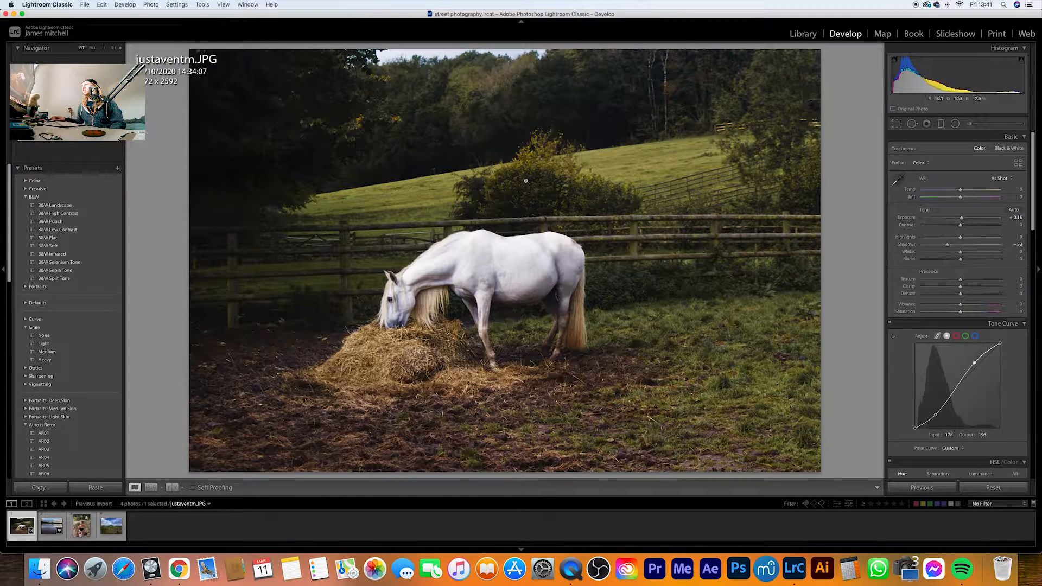
mouse_move(961, 225)
mouse_down()
mouse_move(942, 223)
mouse_move(968, 225)
mouse_up()
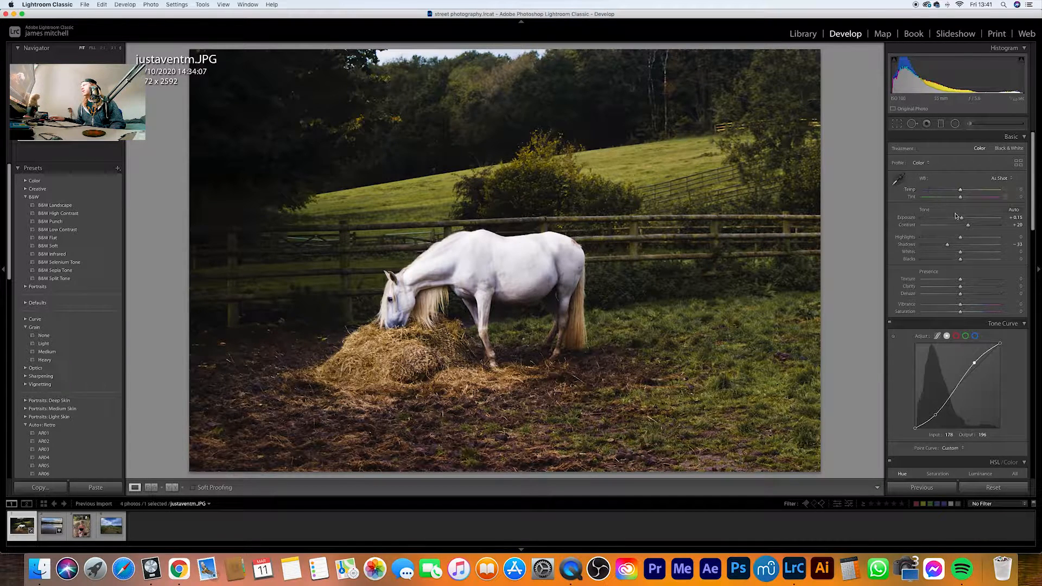
drag(963, 219, 956, 236)
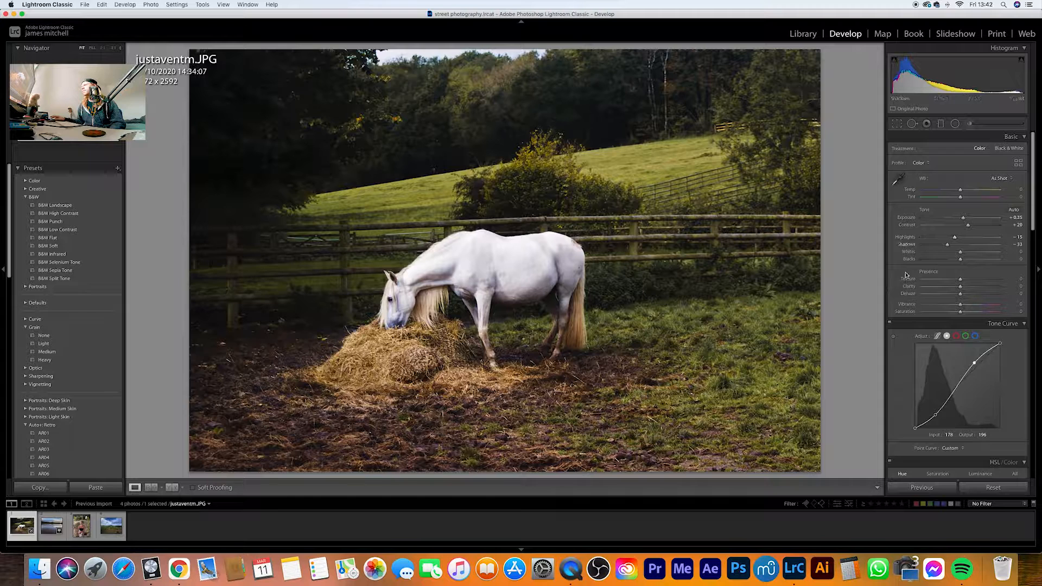
Add two points to the red channel's tone curve, at about 47/49 in the shadows and 186/188 in the highlights.
scroll(923, 285, down, 10)
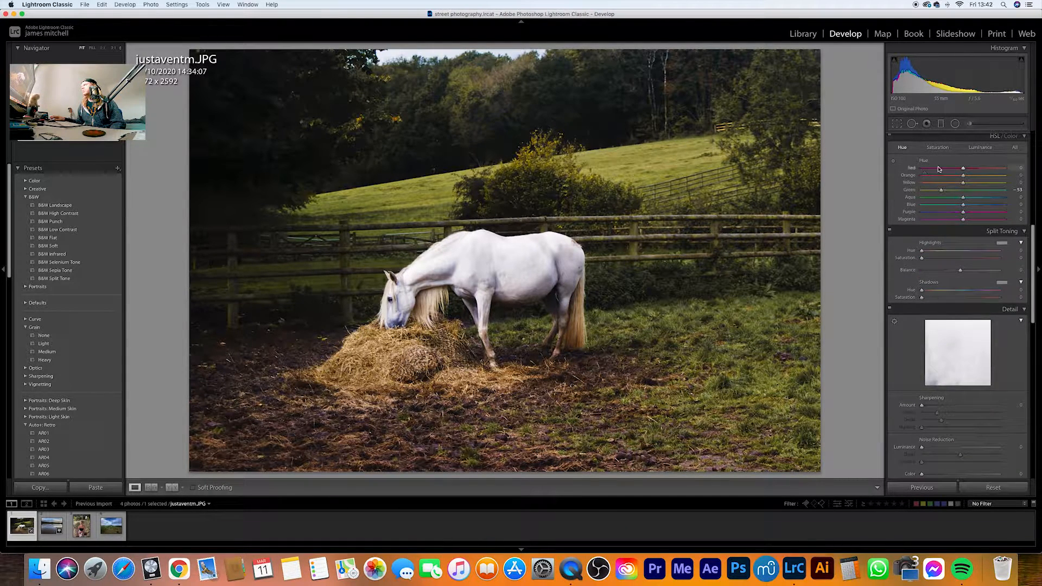
scroll(950, 163, up, 3)
scroll(950, 167, up, 4)
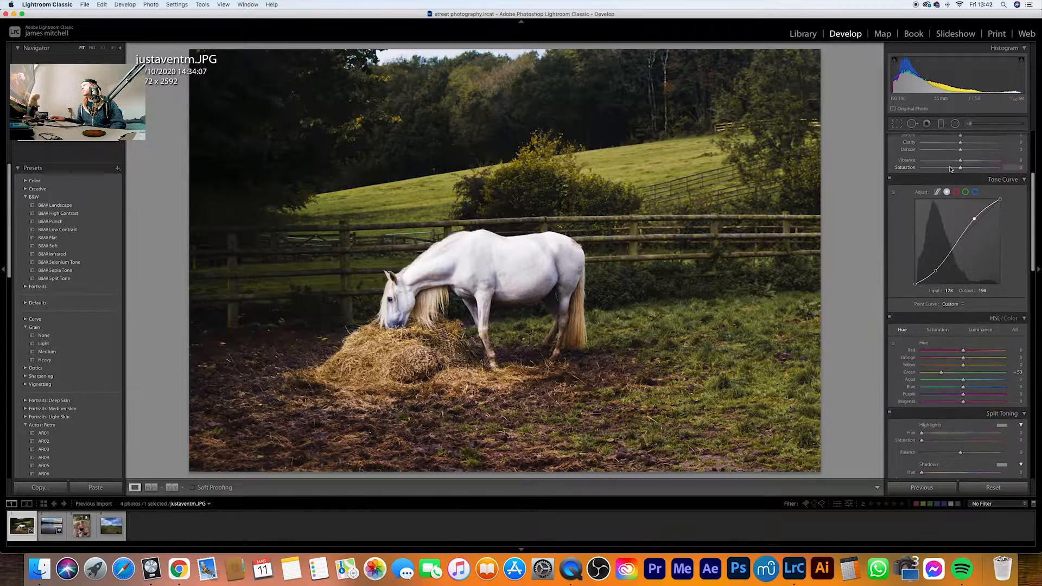
click(956, 193)
click(932, 269)
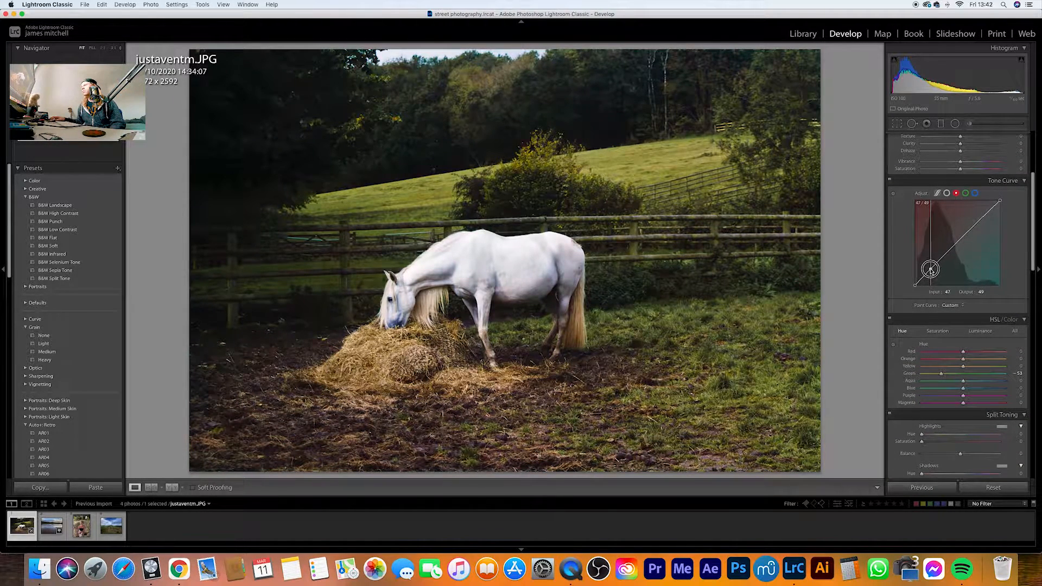
drag(931, 269, 931, 269)
click(977, 222)
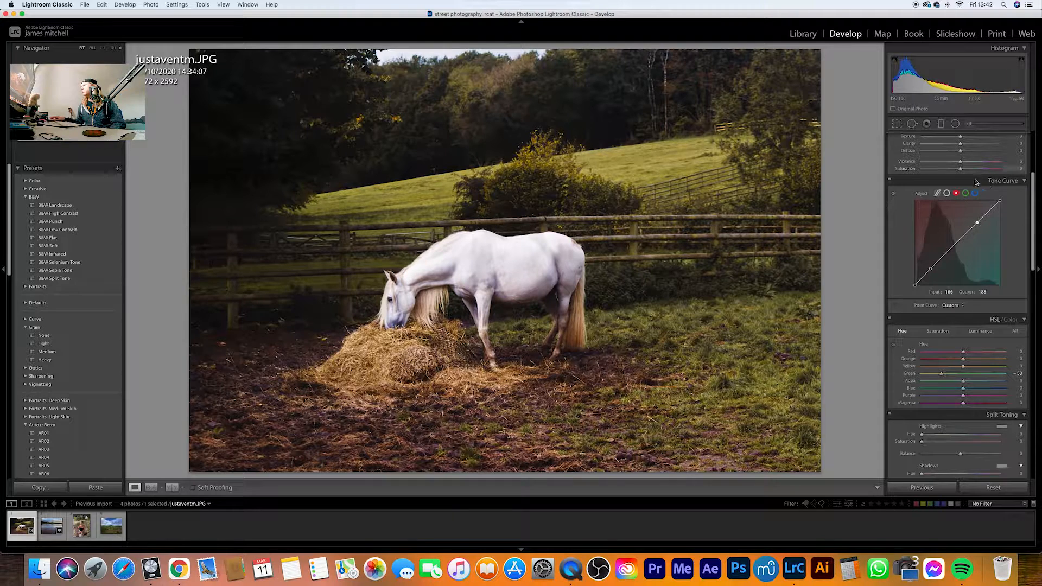
Copy the red channel's curve settings to the green and blue channels, and compare the photo before and after.
right_click(951, 223)
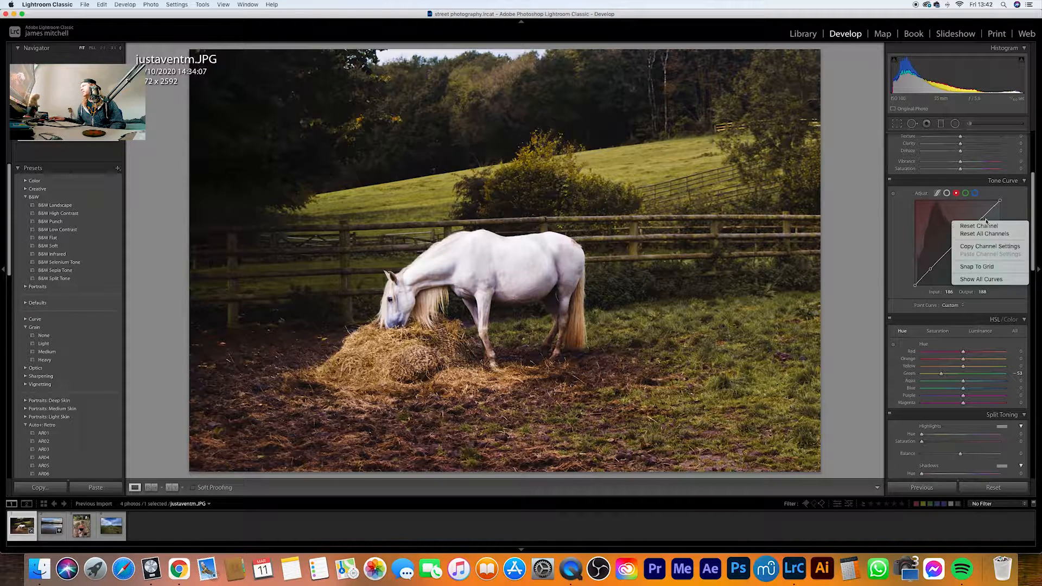
click(980, 247)
click(966, 193)
scroll(955, 218, down, 1)
right_click(945, 220)
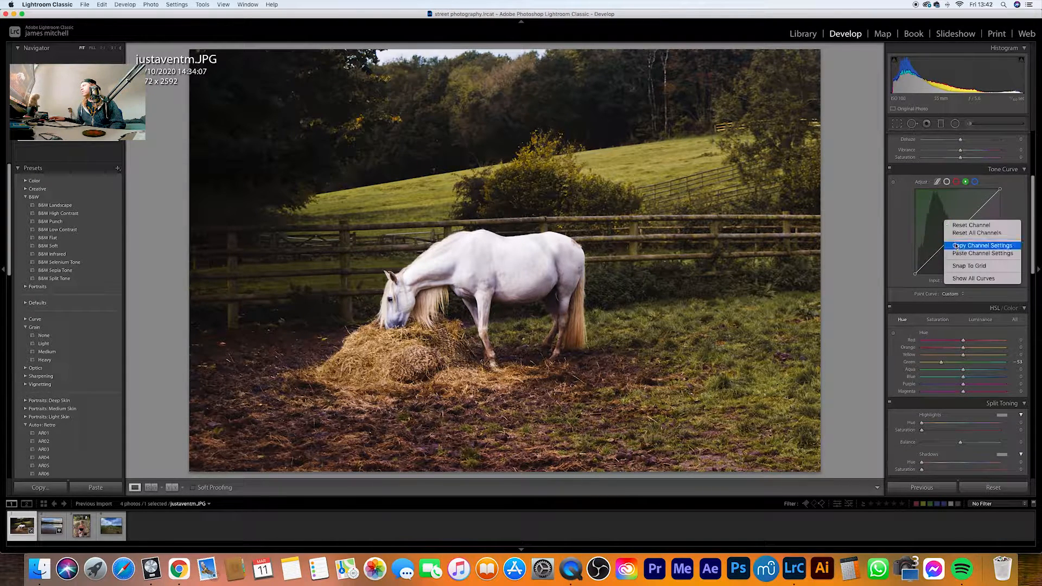
click(969, 253)
click(975, 183)
right_click(932, 222)
click(949, 255)
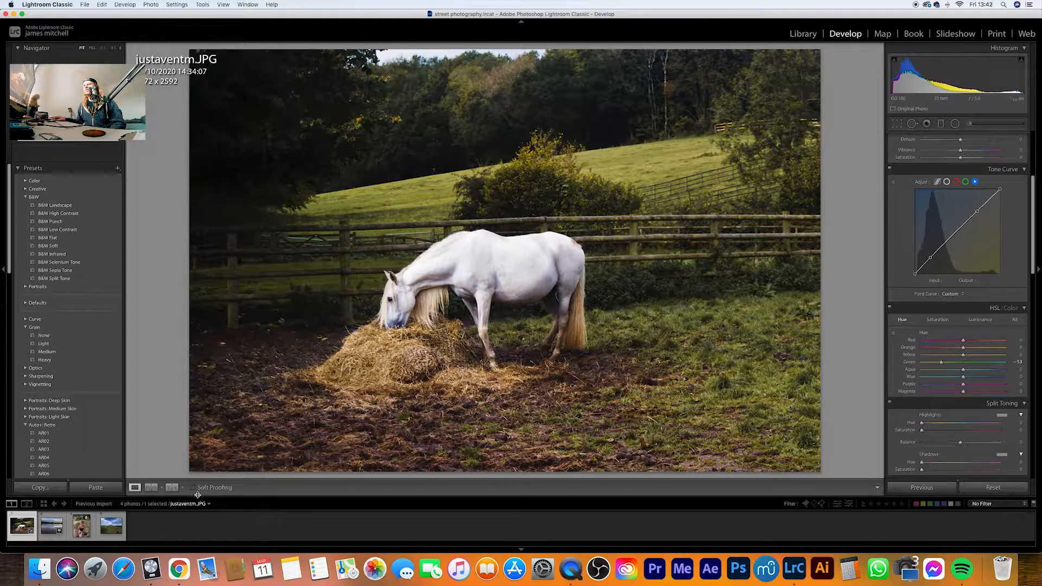
click(174, 488)
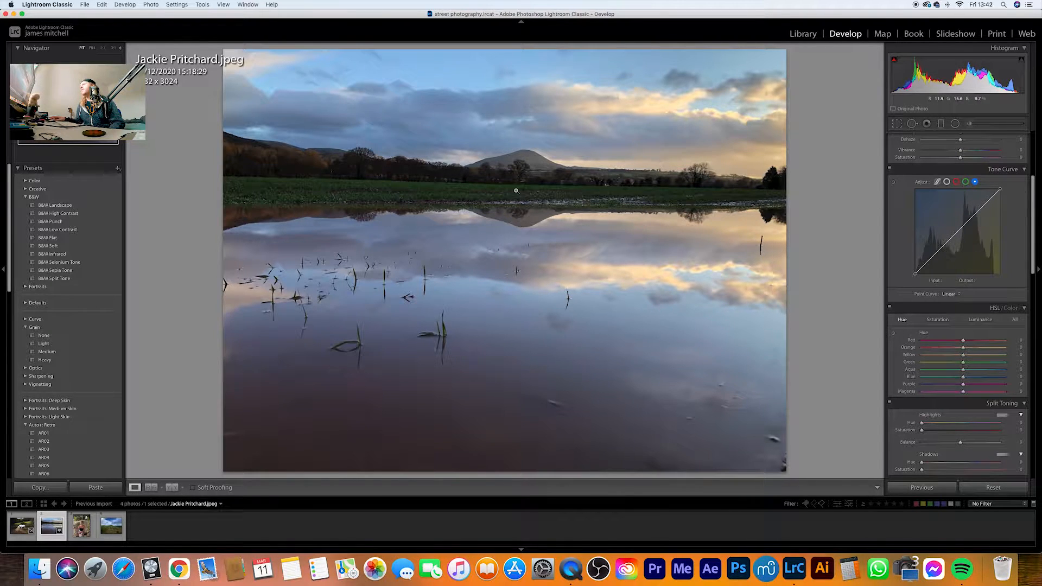
Clone out the small dark specks in the sky just above the hill in the lake photo with Spot Removal.
click(531, 166)
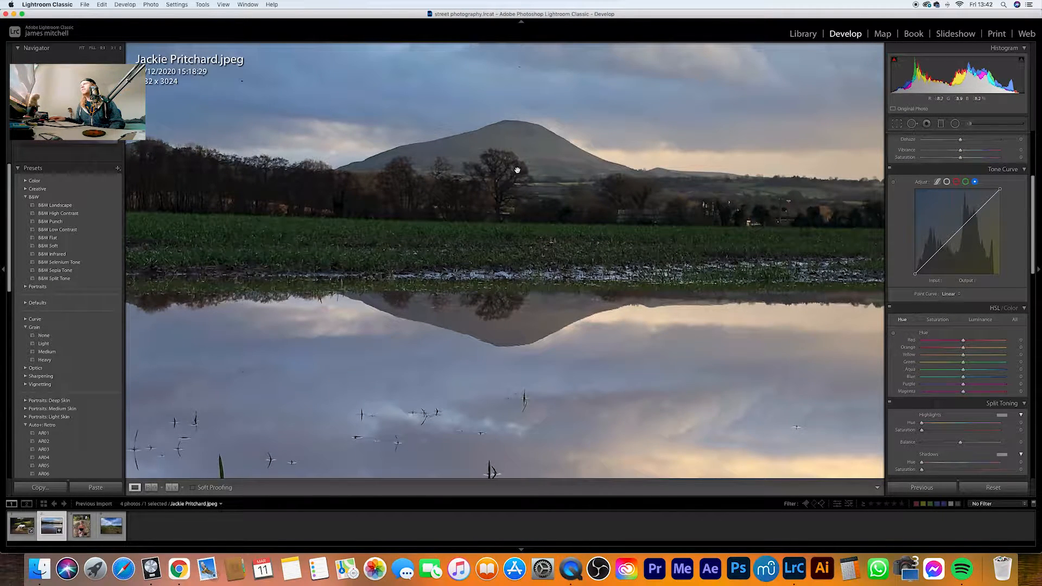
click(517, 170)
click(520, 120)
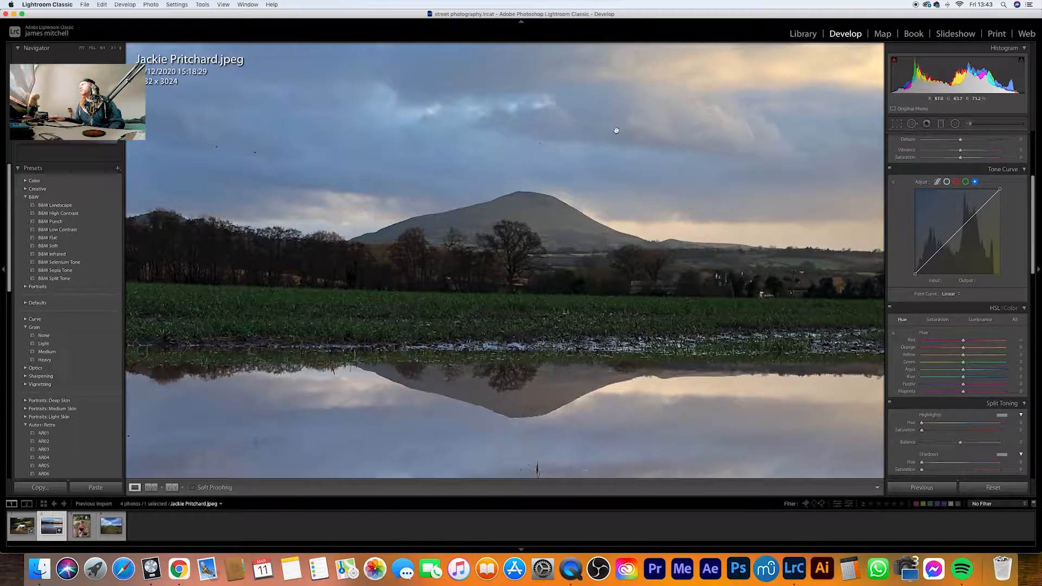
click(912, 124)
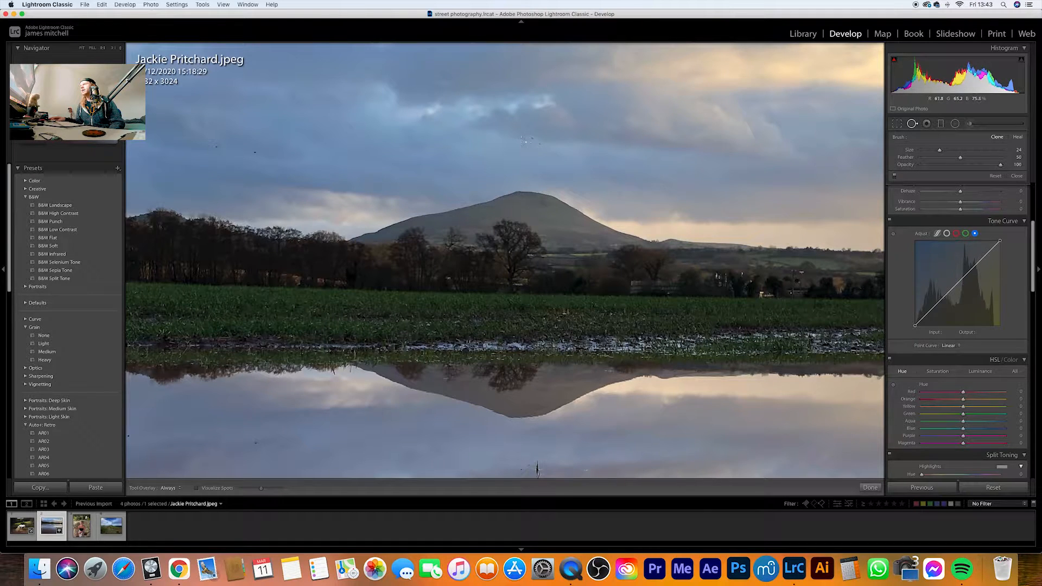
click(539, 143)
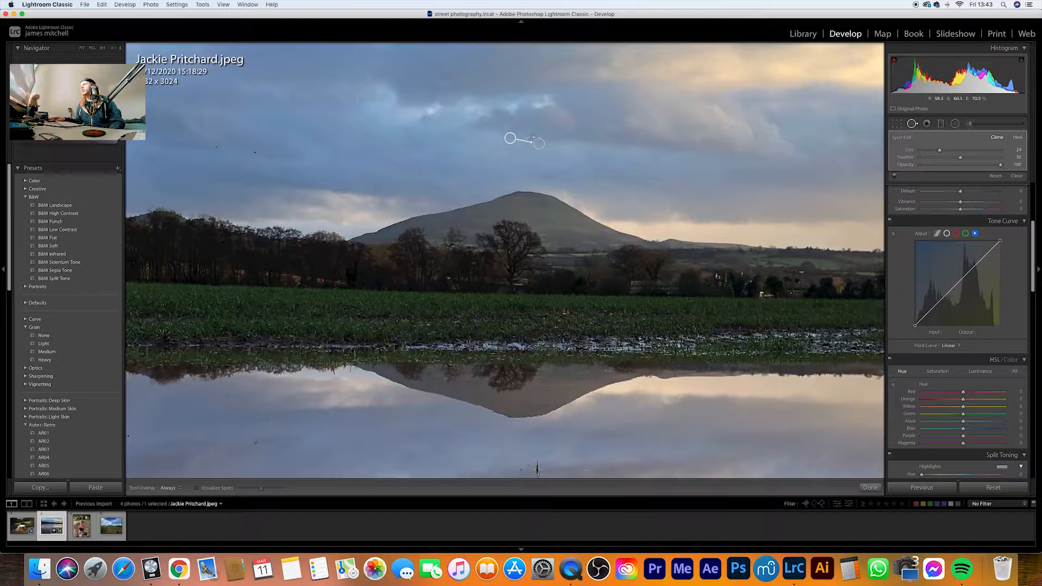
click(533, 137)
click(915, 125)
Clone out the three dark specks in the sky above the tree line left of the hill.
drag(250, 156, 340, 155)
click(913, 124)
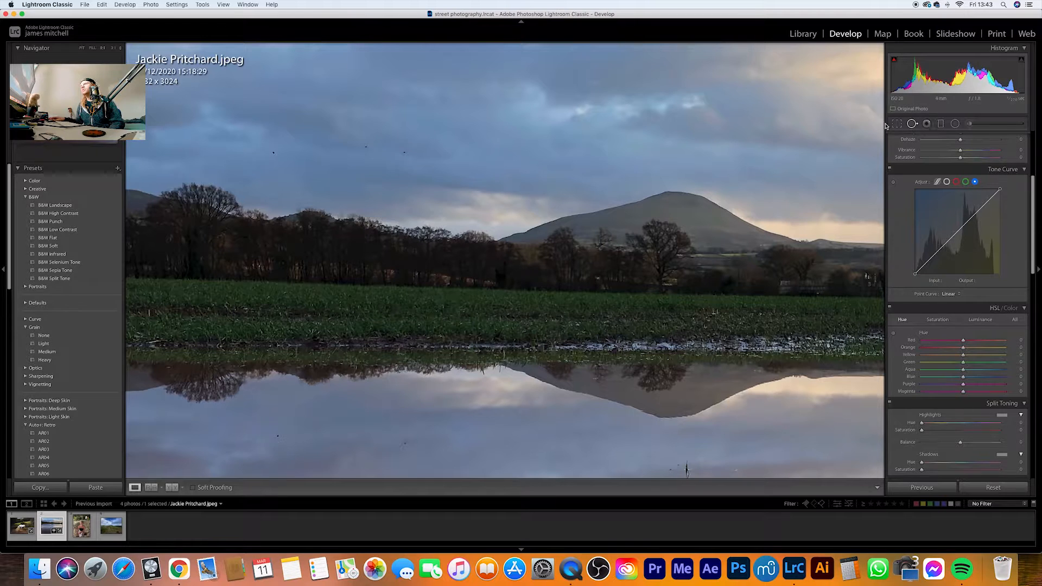
click(403, 152)
click(366, 147)
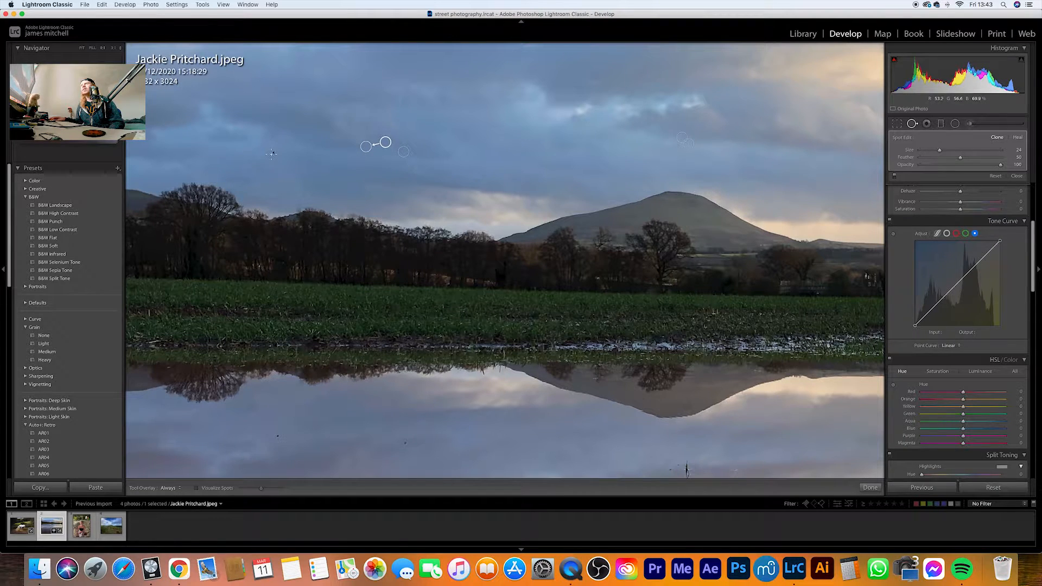
click(273, 152)
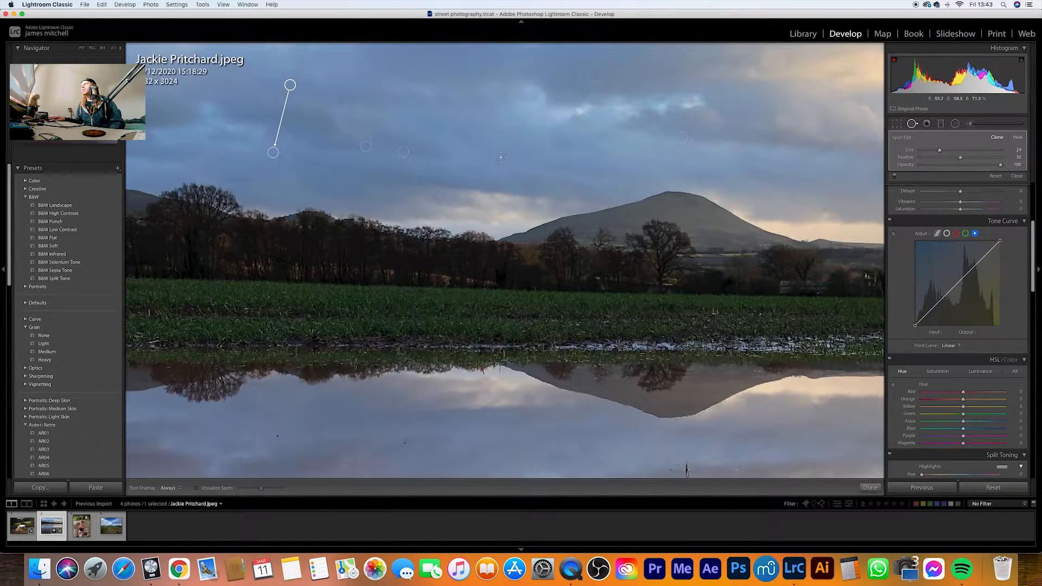
click(912, 124)
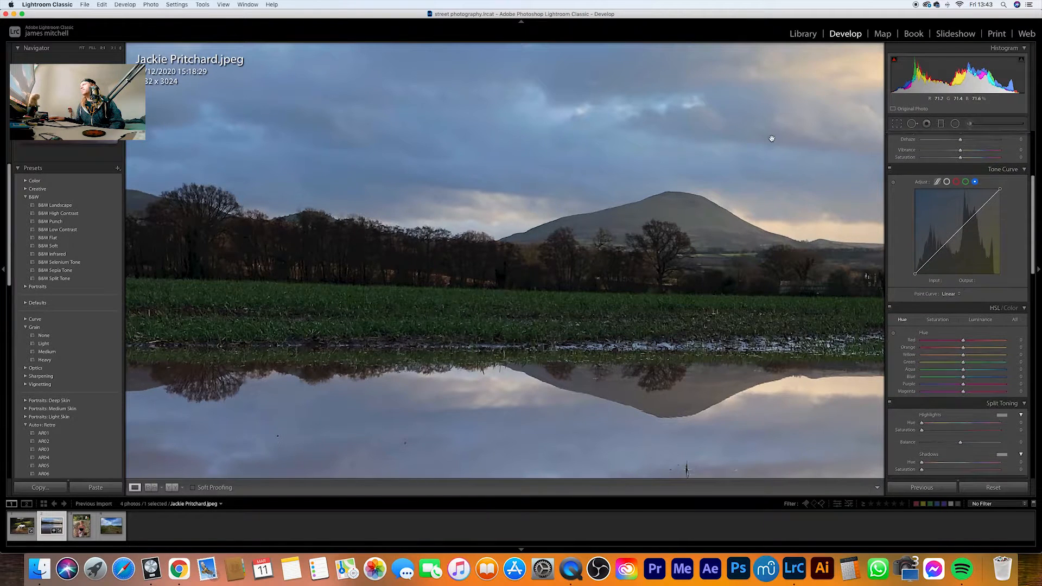
click(735, 138)
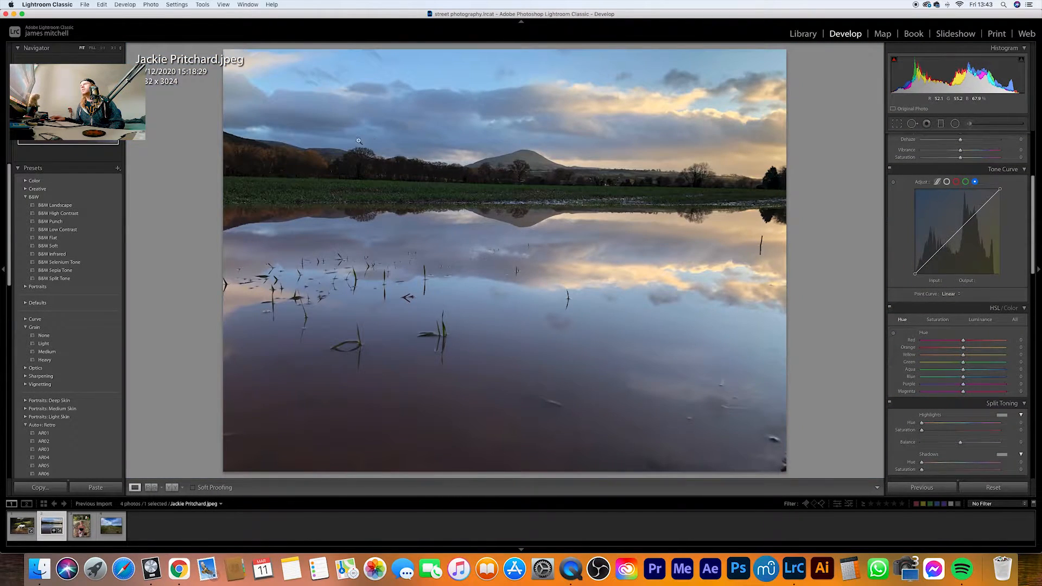
Clone out the remaining dark speck in the sky above the far-left ridge and return to the whole photo.
click(316, 139)
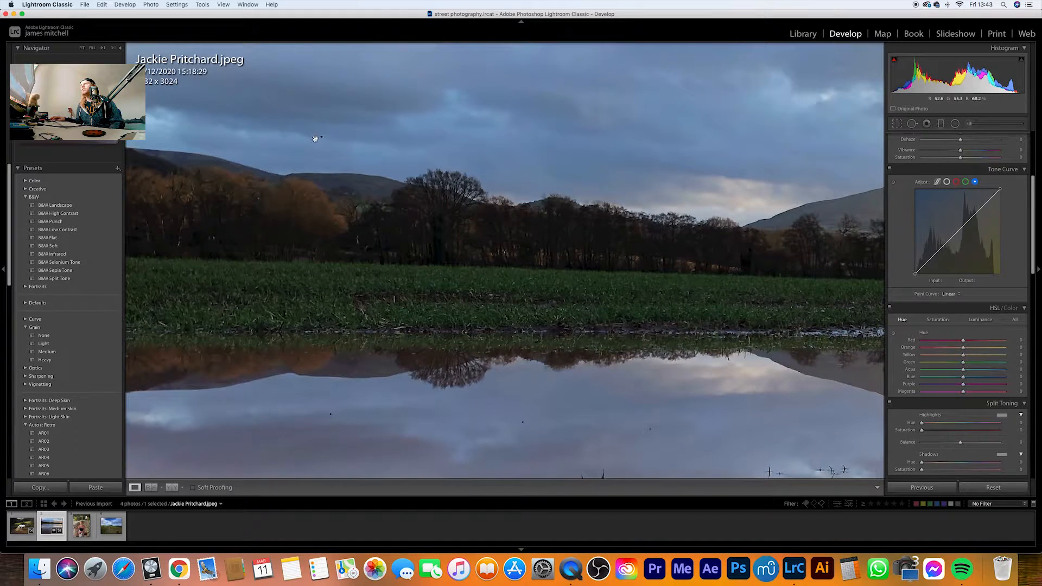
click(912, 125)
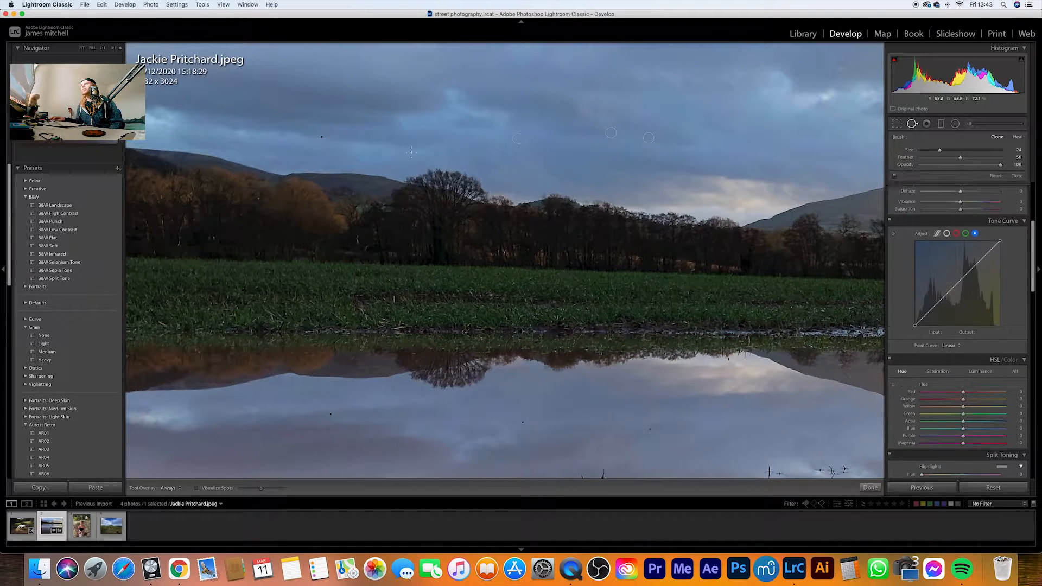
click(322, 136)
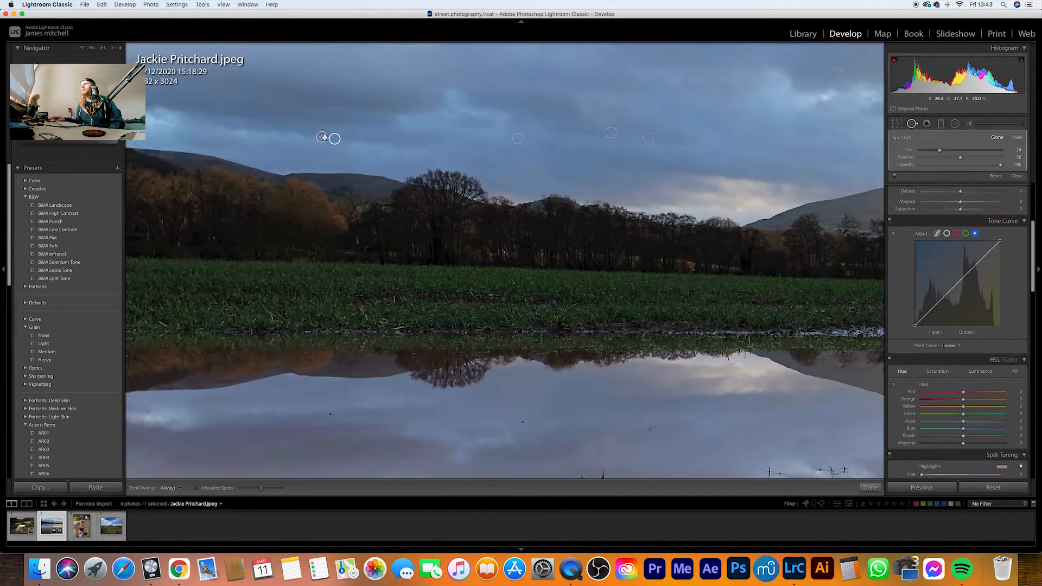
click(913, 124)
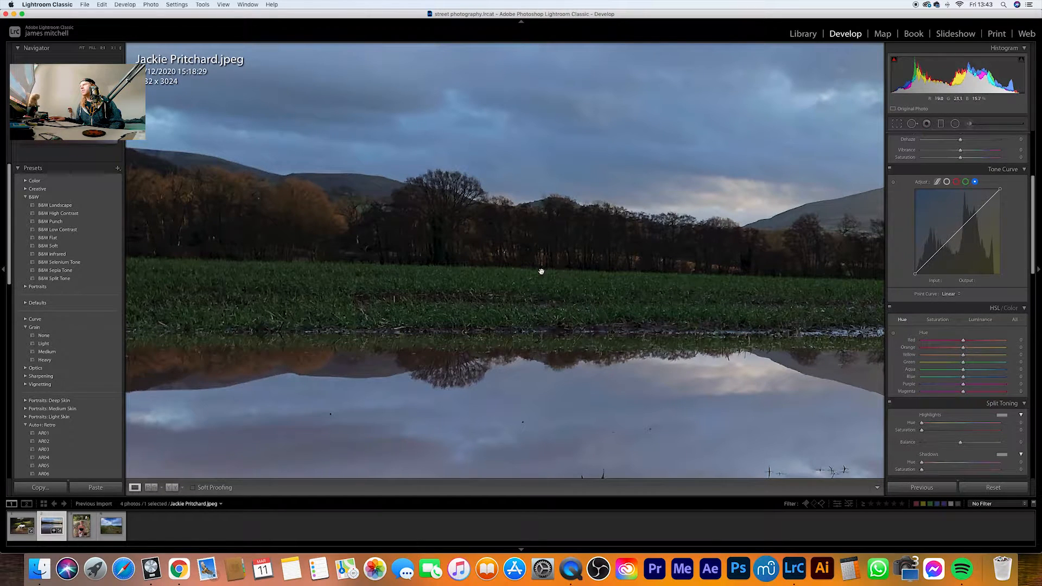
click(561, 241)
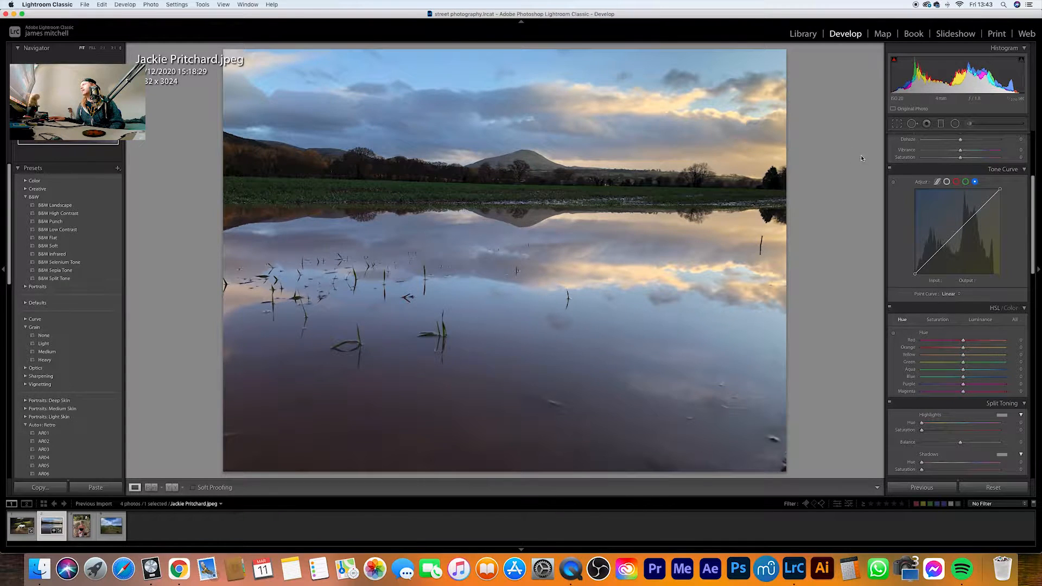
Try darkening the whole lake photo with an exposure of -1.65, and reset the exposure.
scroll(895, 202, up, 5)
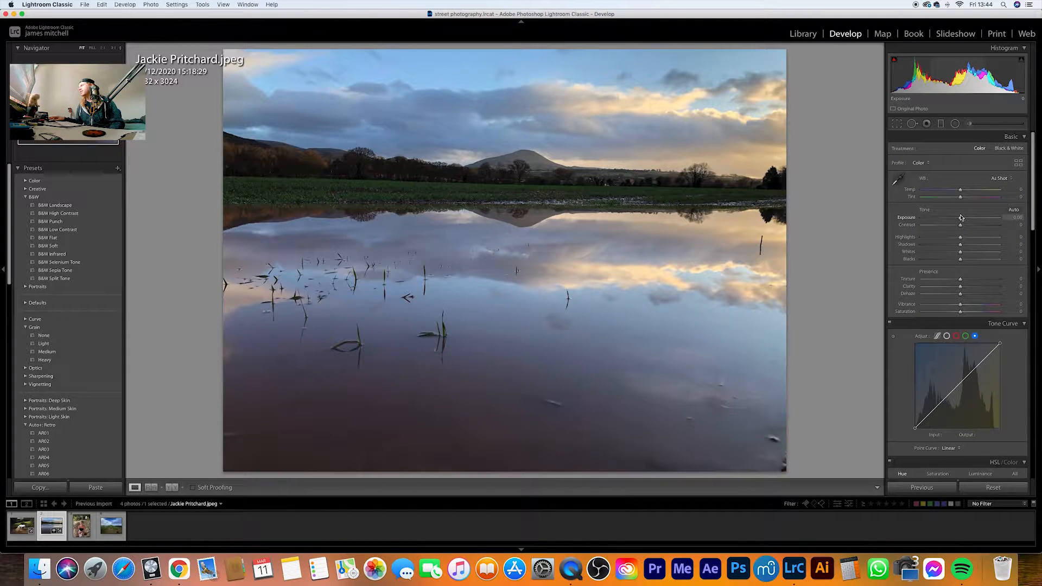
drag(962, 218, 948, 218)
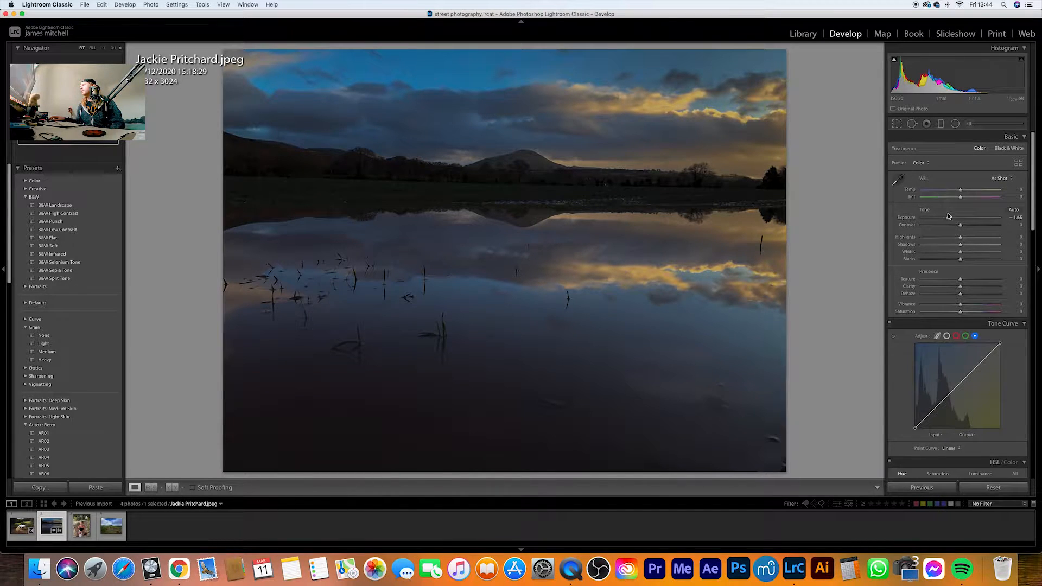
double_click(900, 219)
Apply a graduated filter over the sky, fading out across the hill, with its exposure lowered to about -0.96.
click(942, 124)
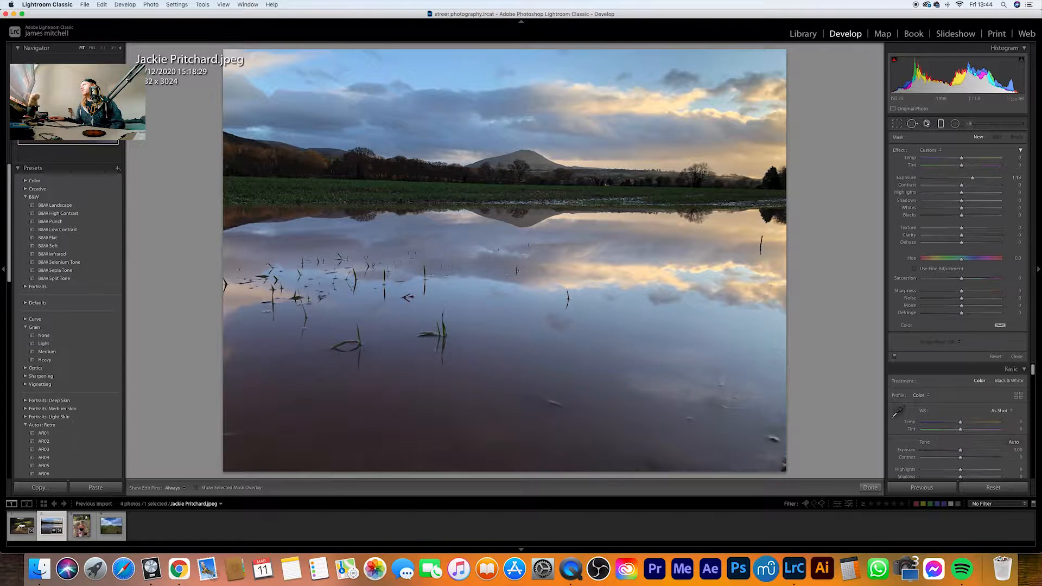
drag(541, 123, 538, 181)
double_click(902, 178)
drag(962, 180, 951, 179)
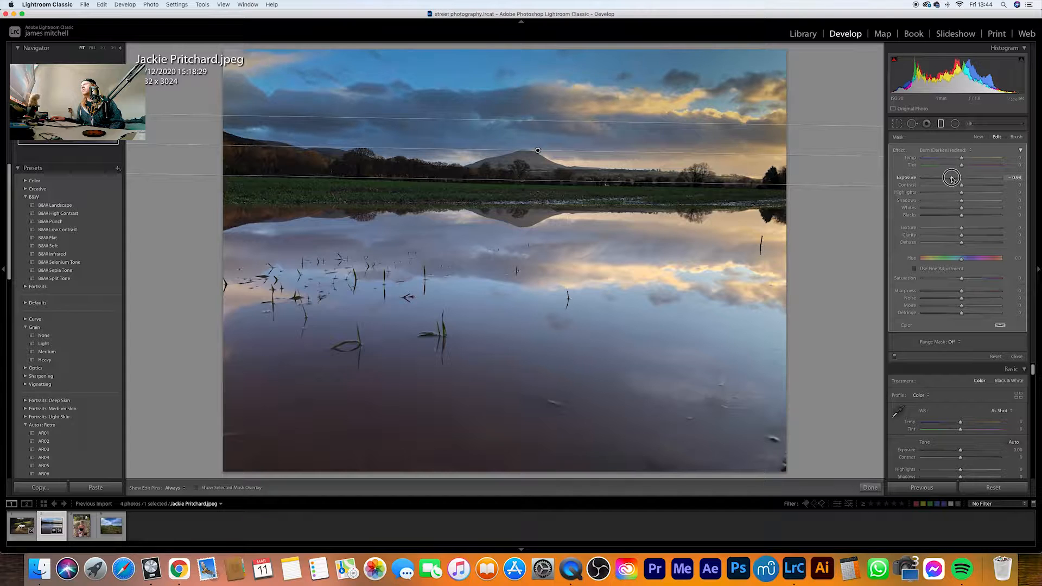
Finish the graduated filter and try a tighter crop around the hill and its reflection, keeping the original aspect ratio.
click(945, 124)
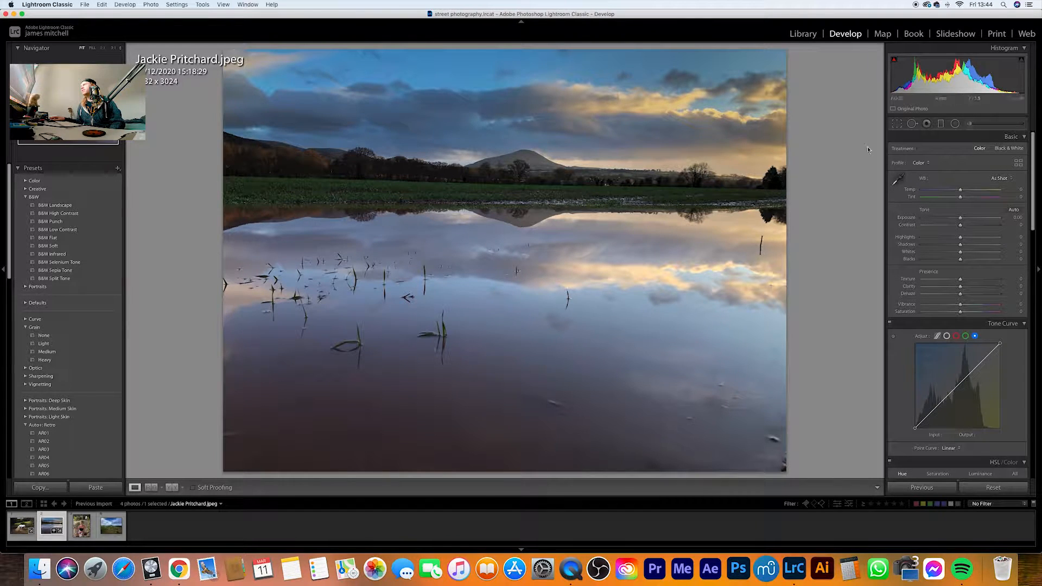
click(897, 124)
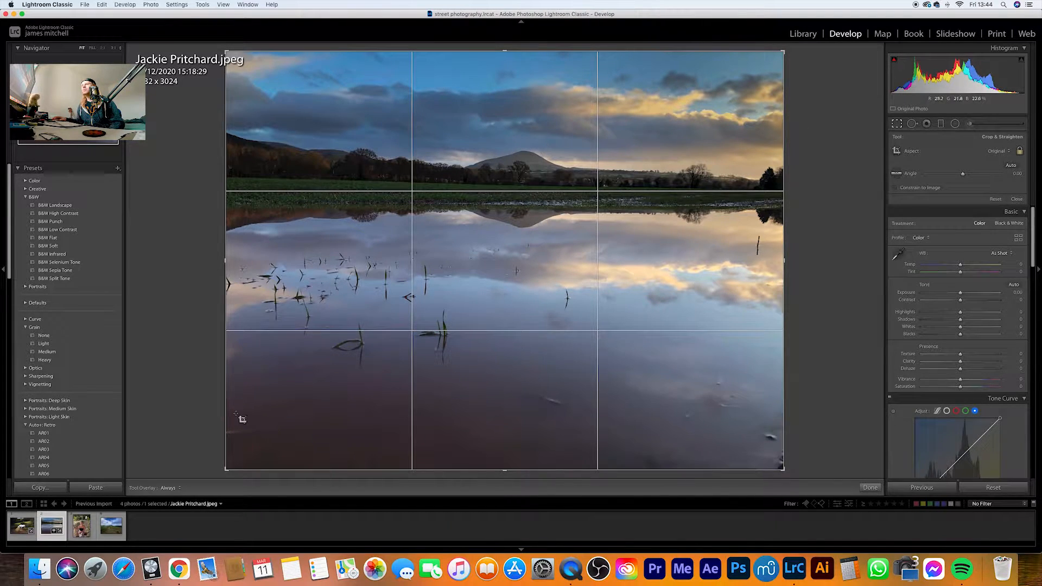
drag(228, 470, 291, 421)
drag(346, 368, 397, 383)
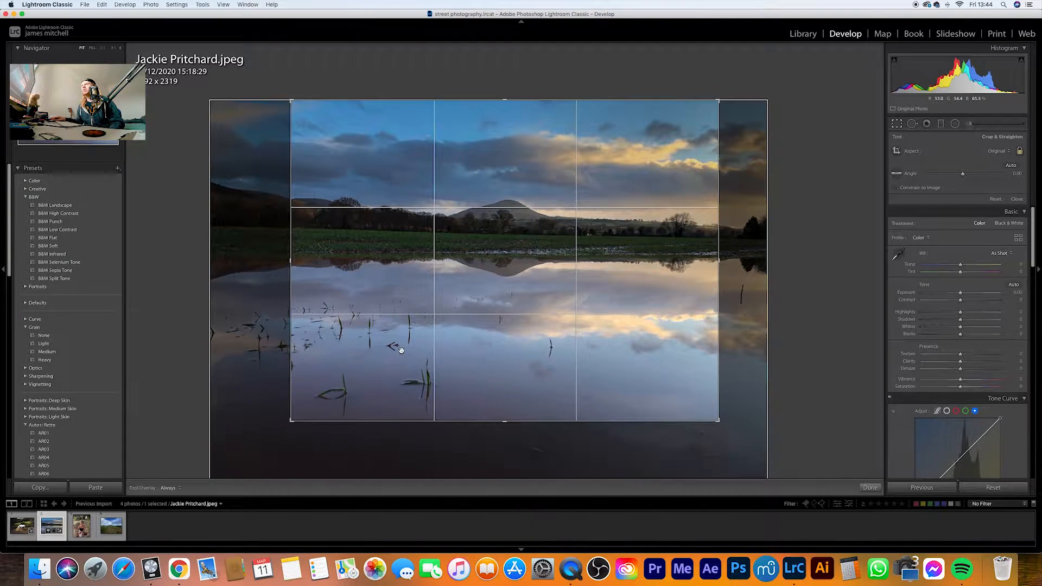
drag(292, 421, 309, 413)
drag(361, 375, 366, 373)
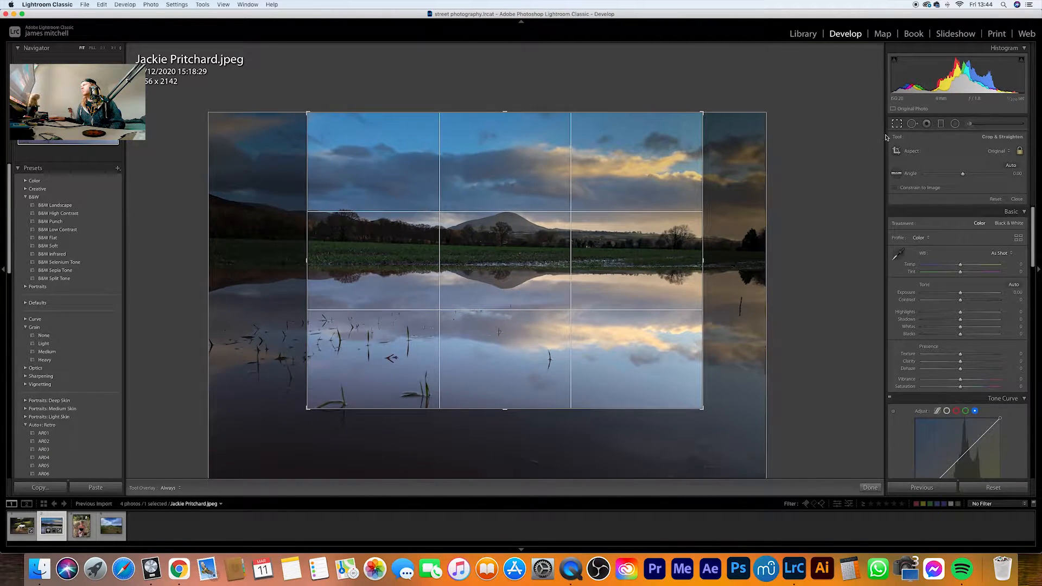
click(899, 124)
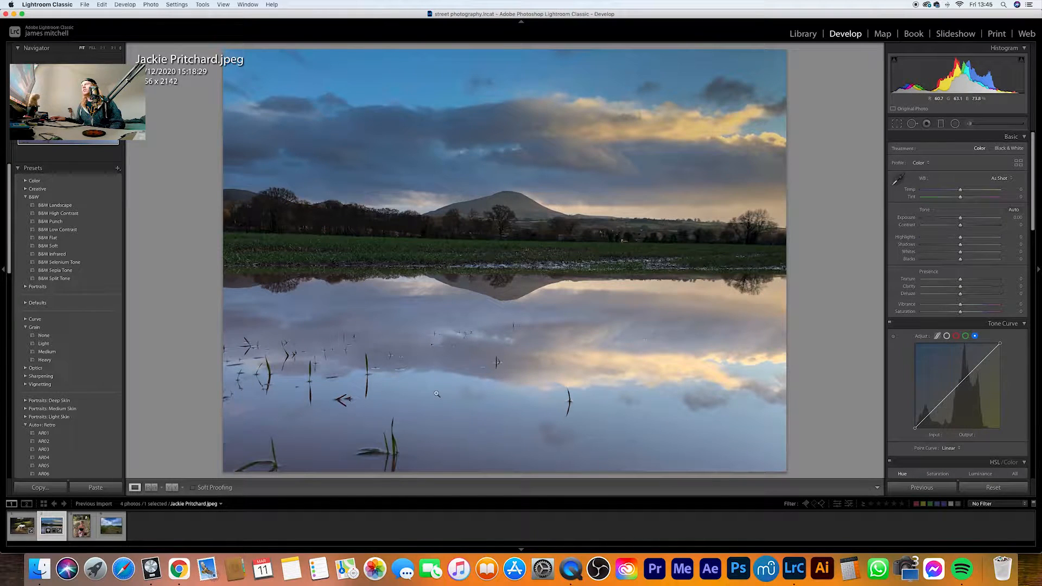
Expand the crop of the lake photo back to the full original frame.
click(897, 124)
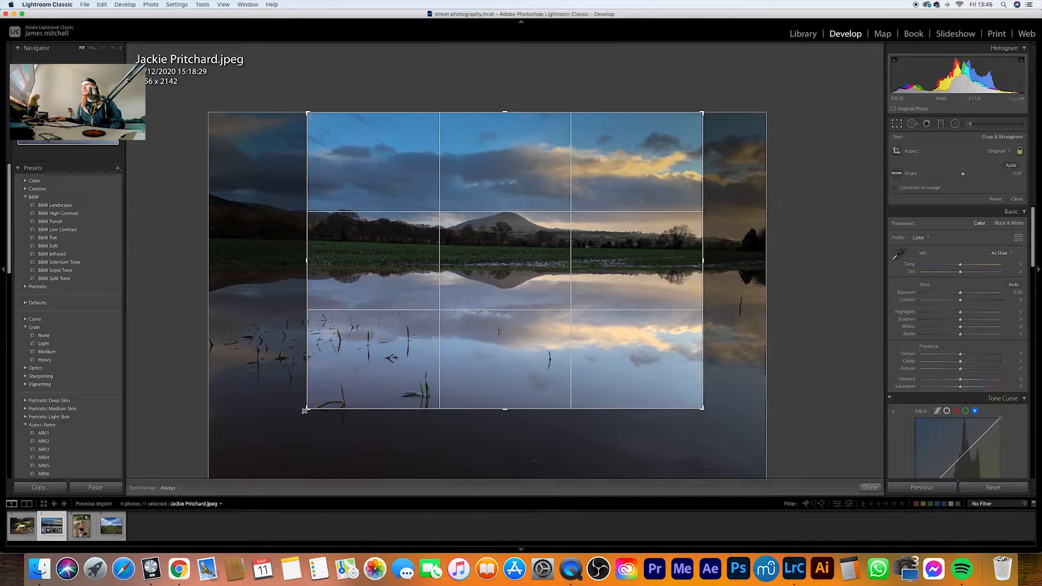
drag(307, 408, 207, 483)
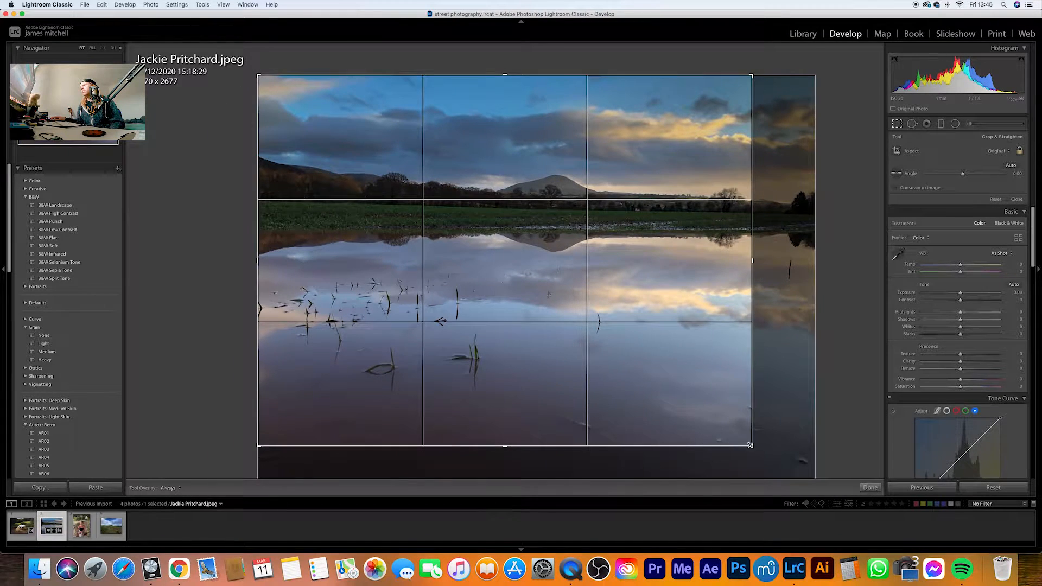
drag(752, 446, 777, 475)
click(899, 125)
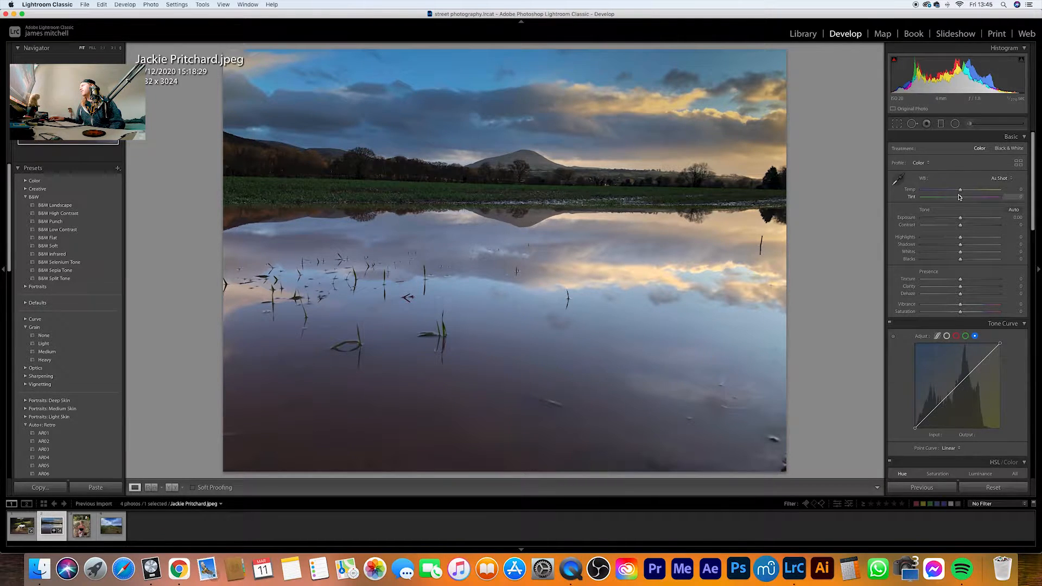
Raise the lake photo's exposure to +0.65 and contrast to +59, and warm the temperature to +17.
drag(961, 218, 984, 227)
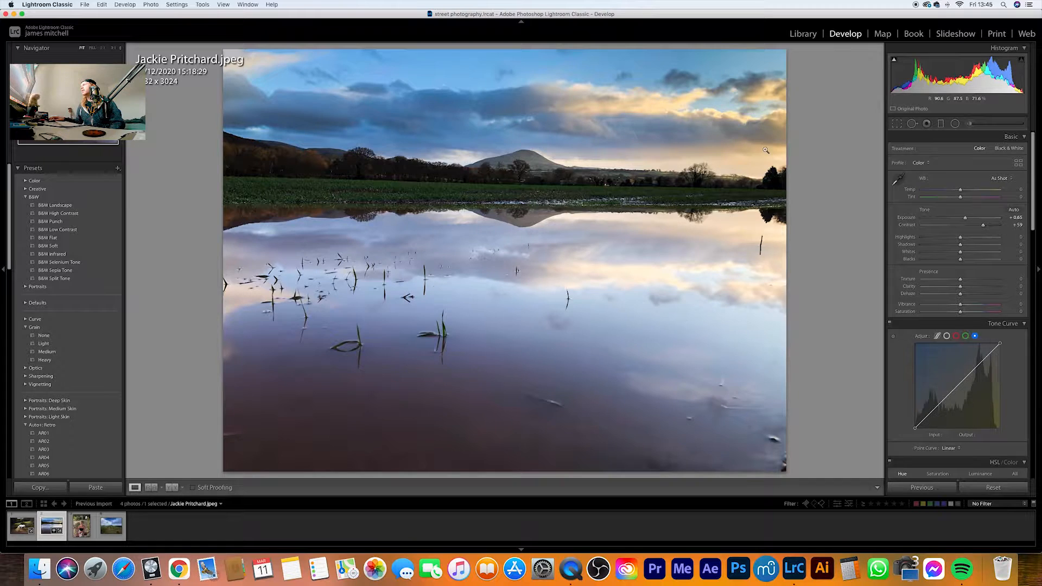
drag(963, 192, 970, 191)
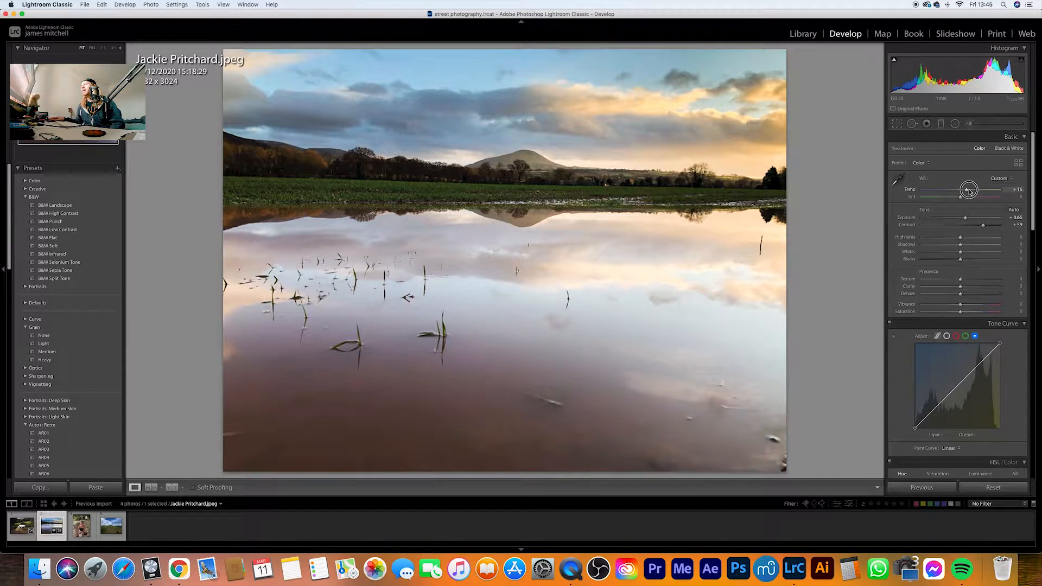
drag(970, 192, 970, 191)
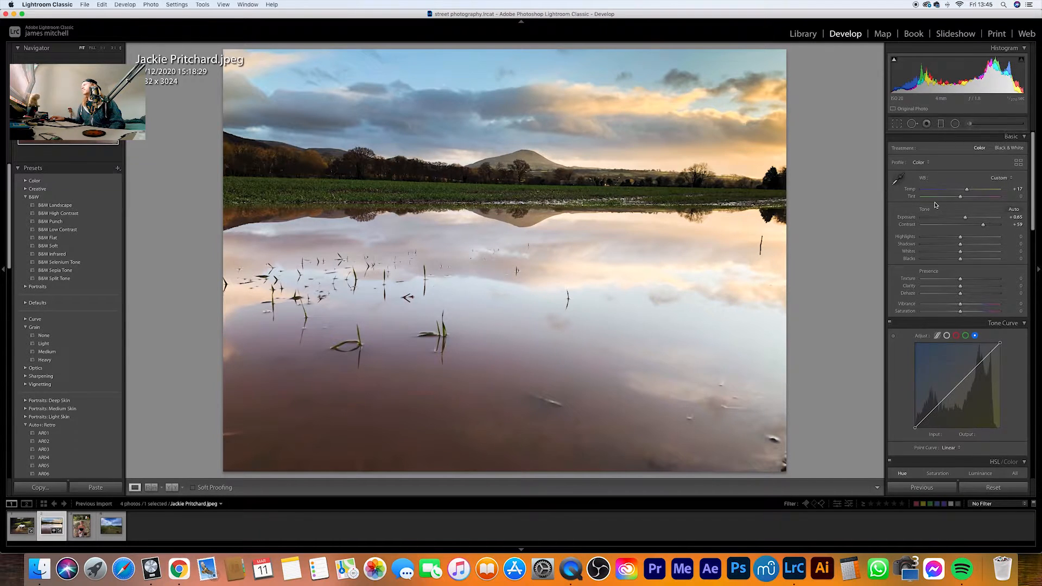
Shift the sunset tones of the lake photo by setting the yellow hue to -44 and the orange hue to -20.
scroll(932, 209, down, 3)
scroll(936, 299, down, 4)
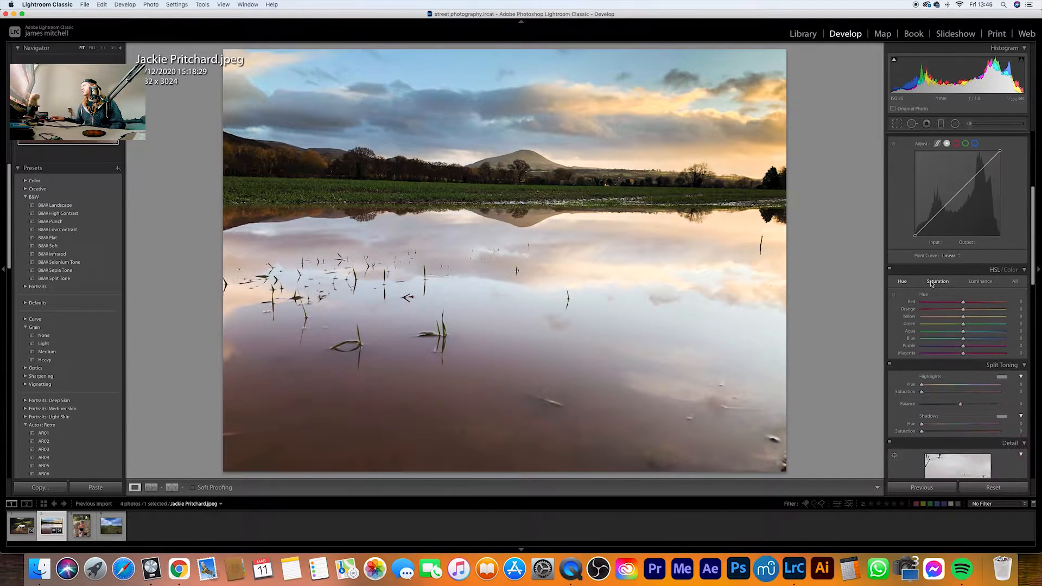
click(964, 301)
drag(965, 300, 943, 300)
click(739, 115)
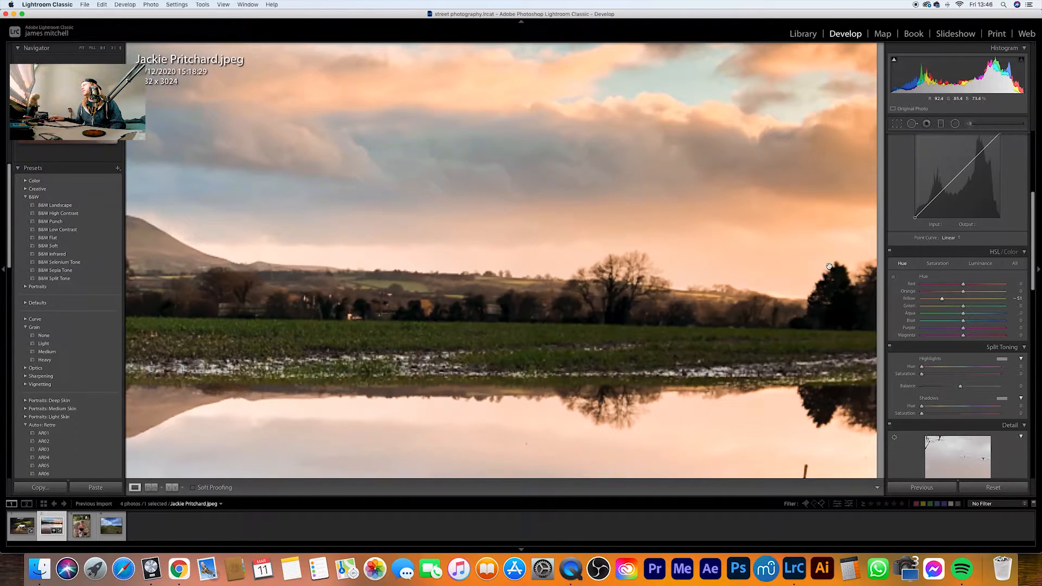
double_click(915, 297)
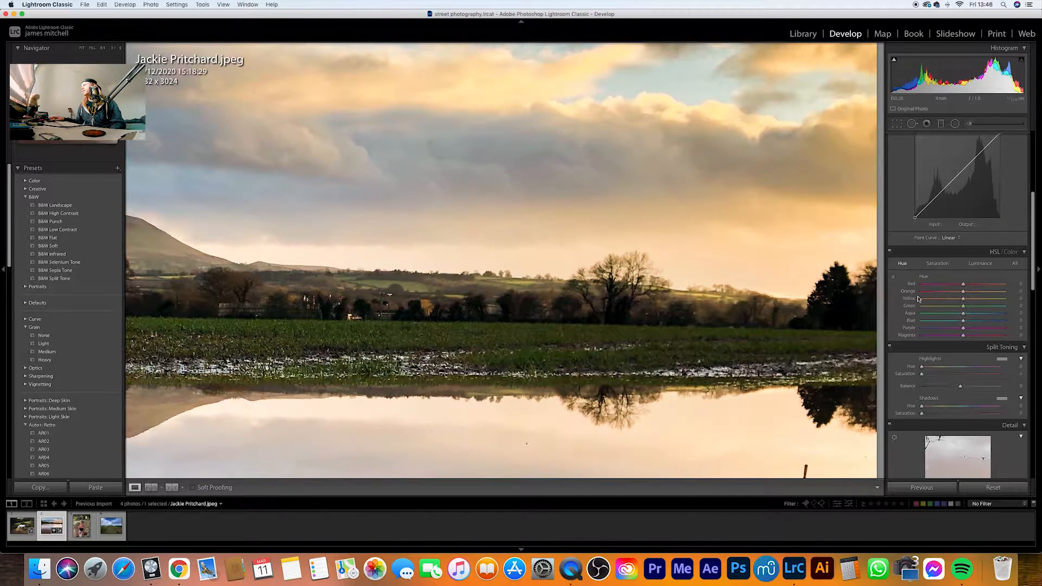
mouse_move(964, 300)
mouse_down()
mouse_move(944, 298)
mouse_move(954, 292)
mouse_up()
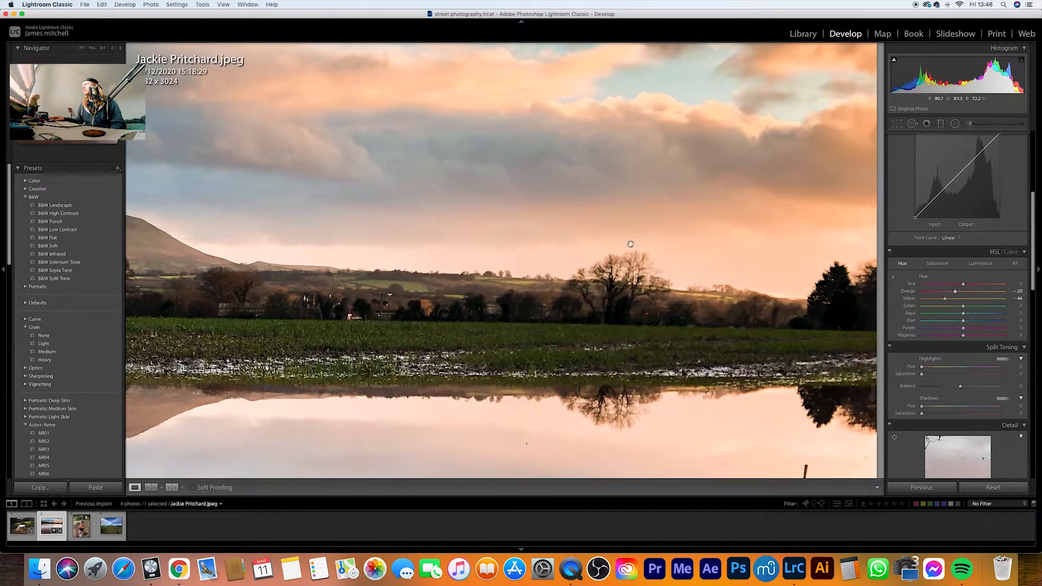
click(630, 216)
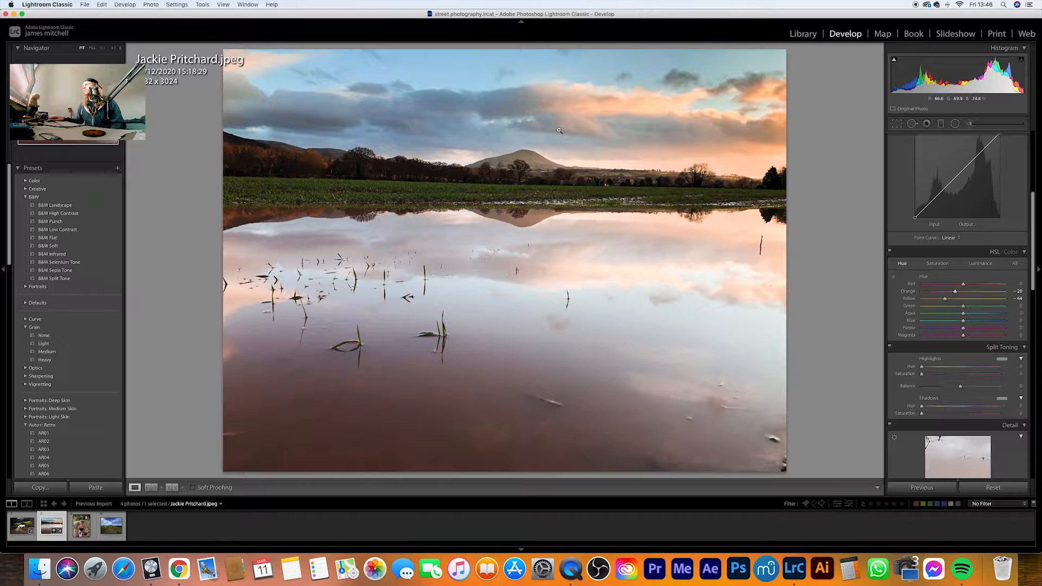
Apply a second graduated filter over the water, fading upward from the foreground toward the field, with its exposure at about 0.83.
click(941, 124)
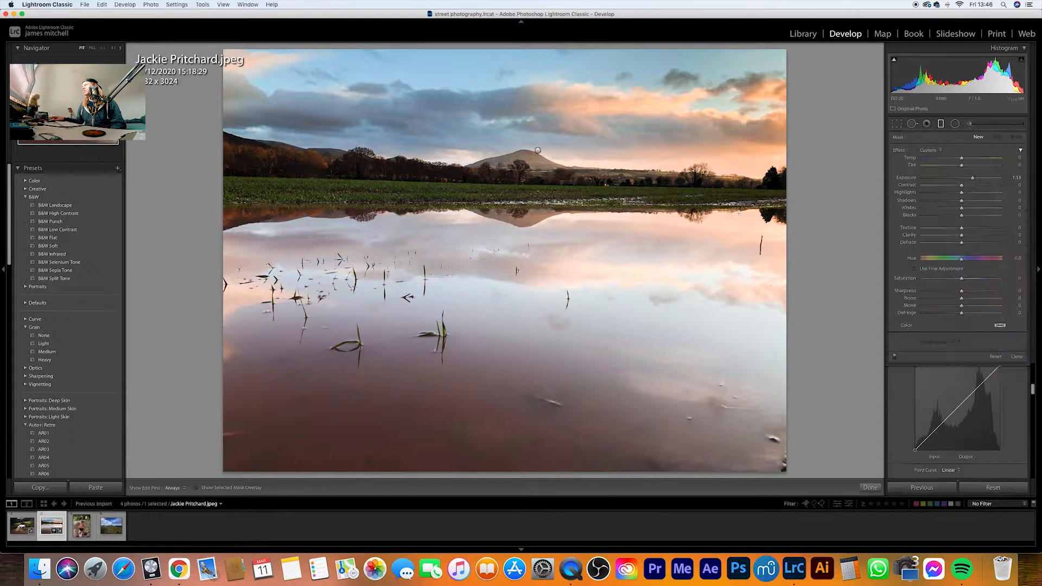
drag(481, 385, 448, 400)
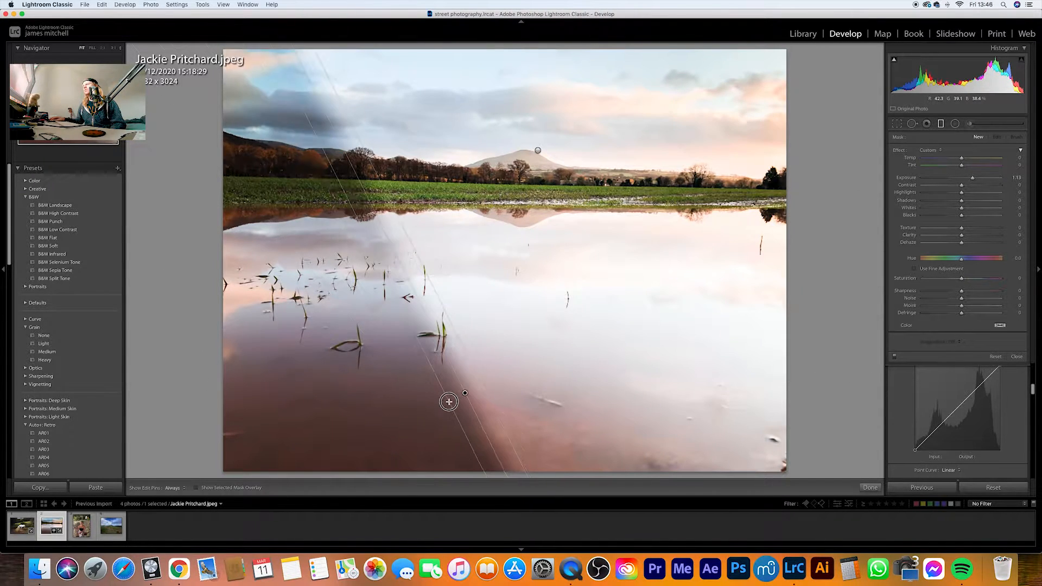
key(super+z)
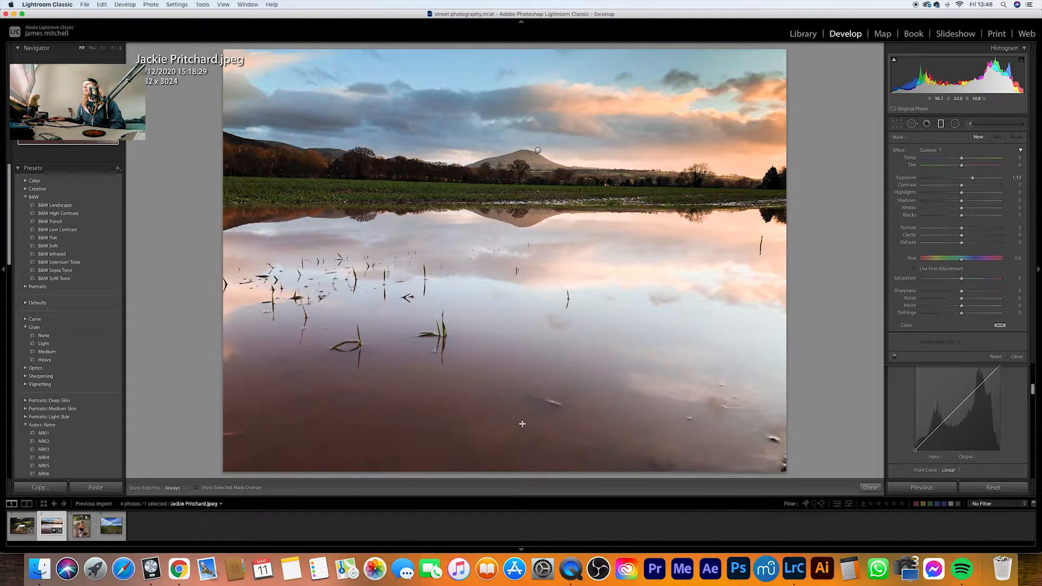
drag(446, 372, 512, 196)
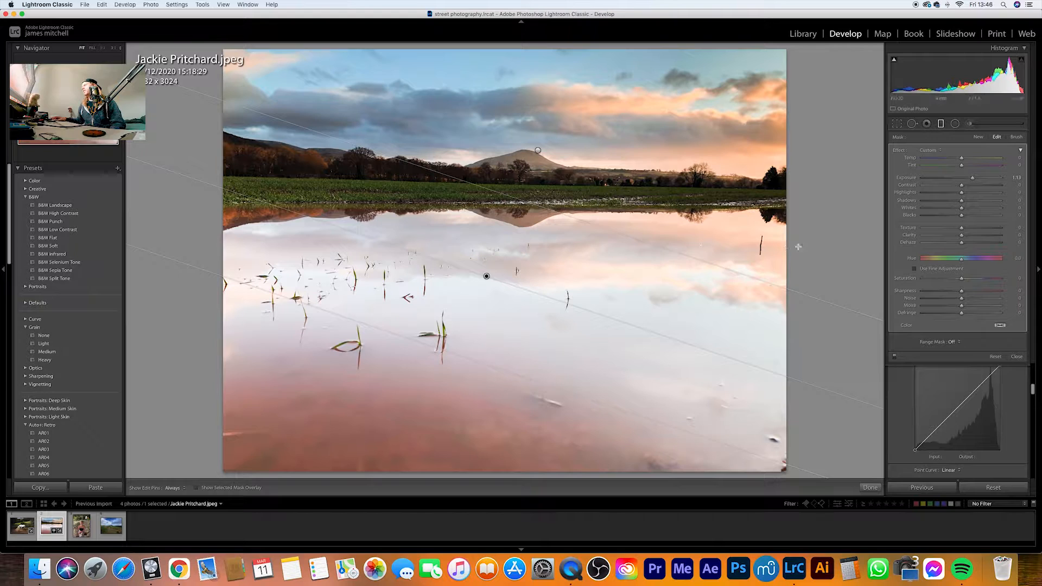
drag(972, 178, 970, 178)
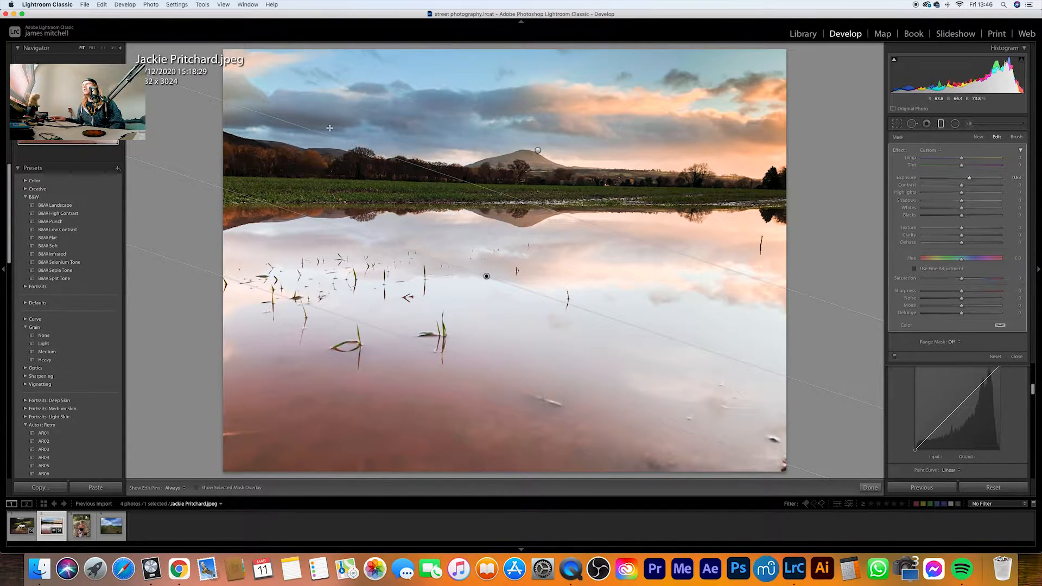
click(941, 125)
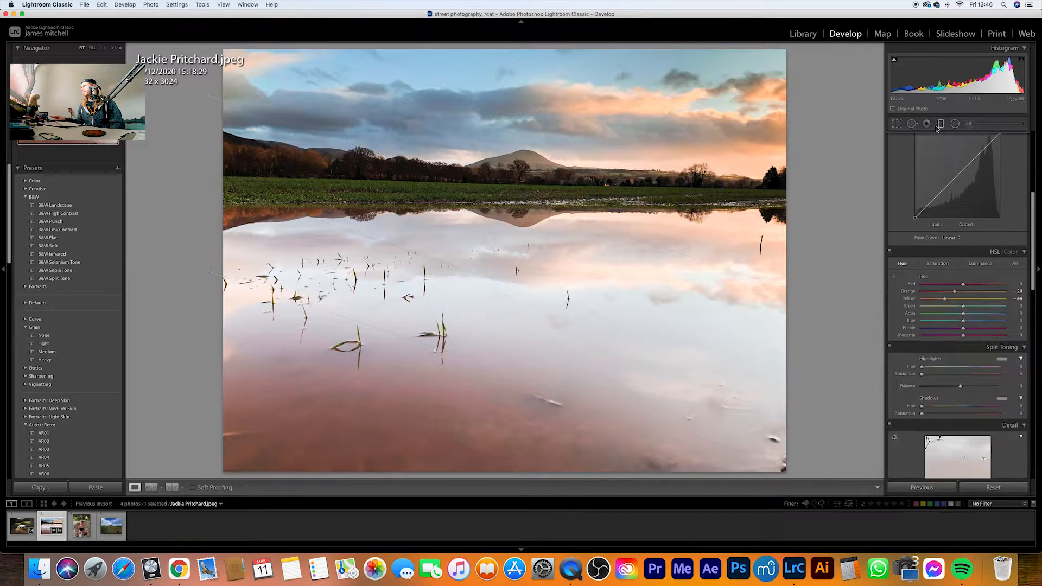
Add two tone curve points, placing the highlight point at input 183, output 180 and the shadow point at input 57, output 58.
scroll(949, 194, up, 2)
drag(936, 239, 938, 243)
drag(938, 243, 938, 244)
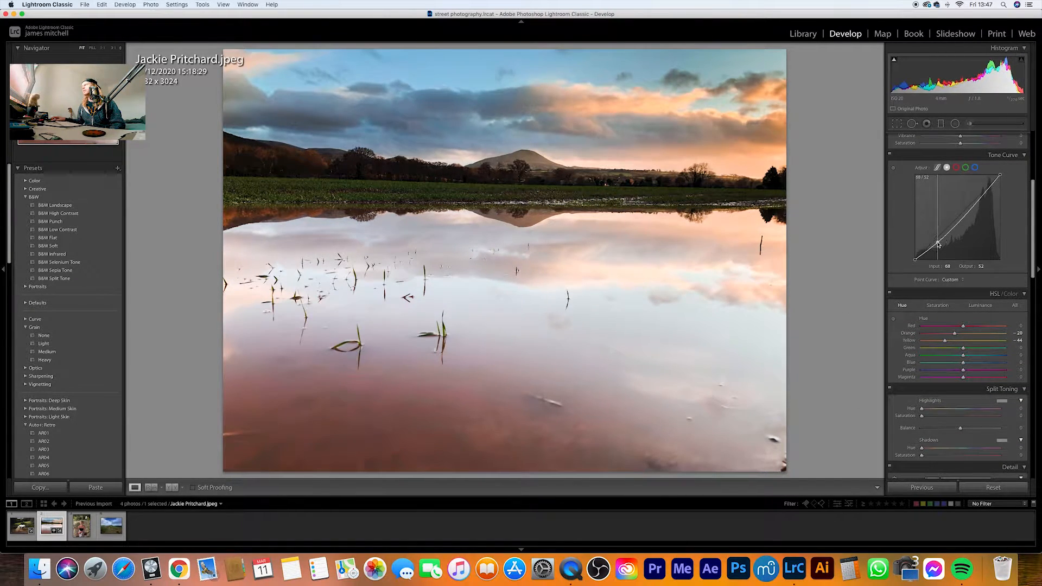
drag(977, 200, 976, 200)
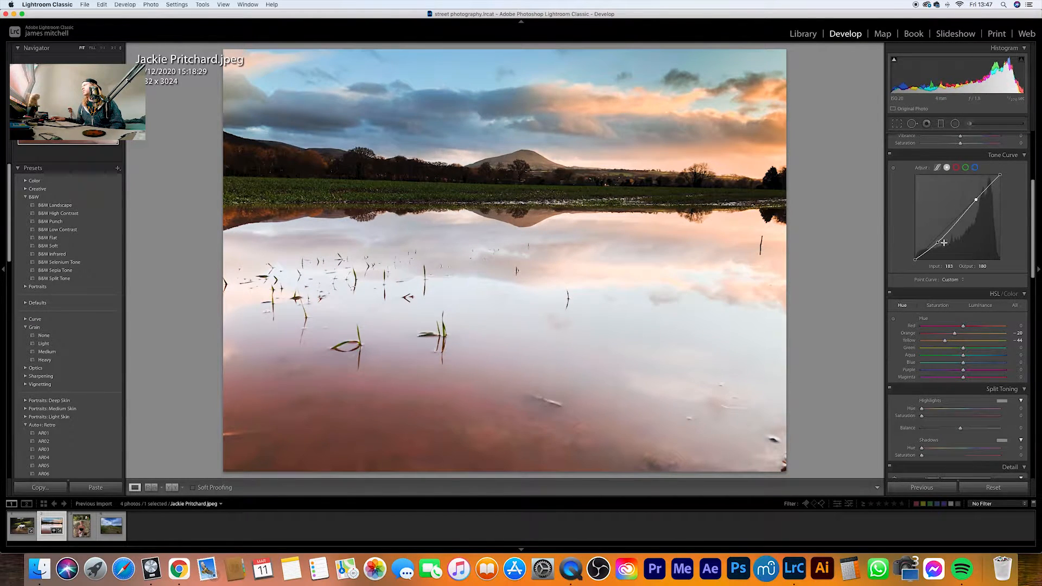
drag(939, 242, 934, 240)
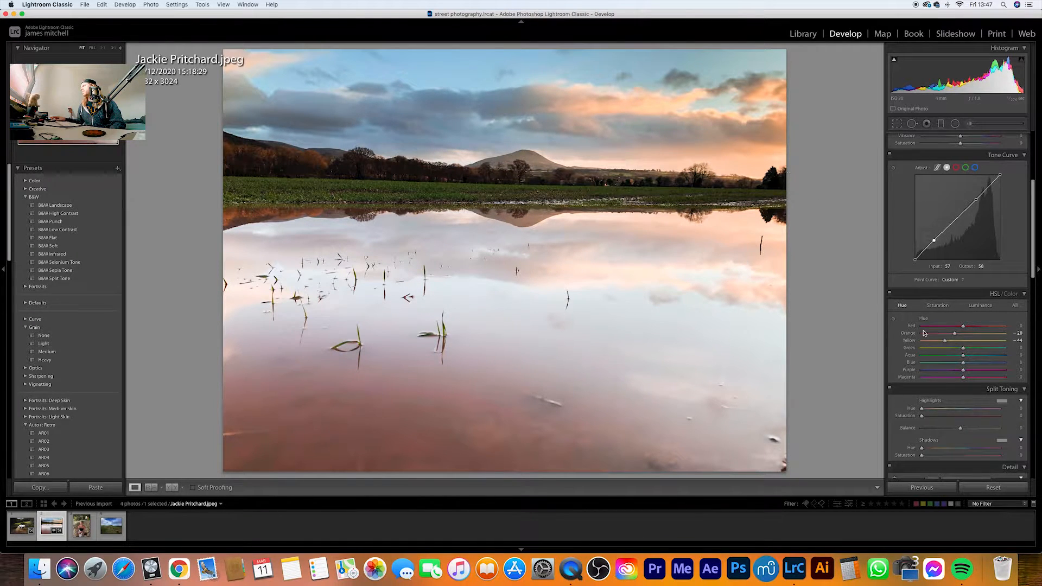
Mute and brighten the grass by setting the green saturation to -72 and the green luminance to +40.
click(937, 305)
drag(964, 348, 934, 346)
click(304, 197)
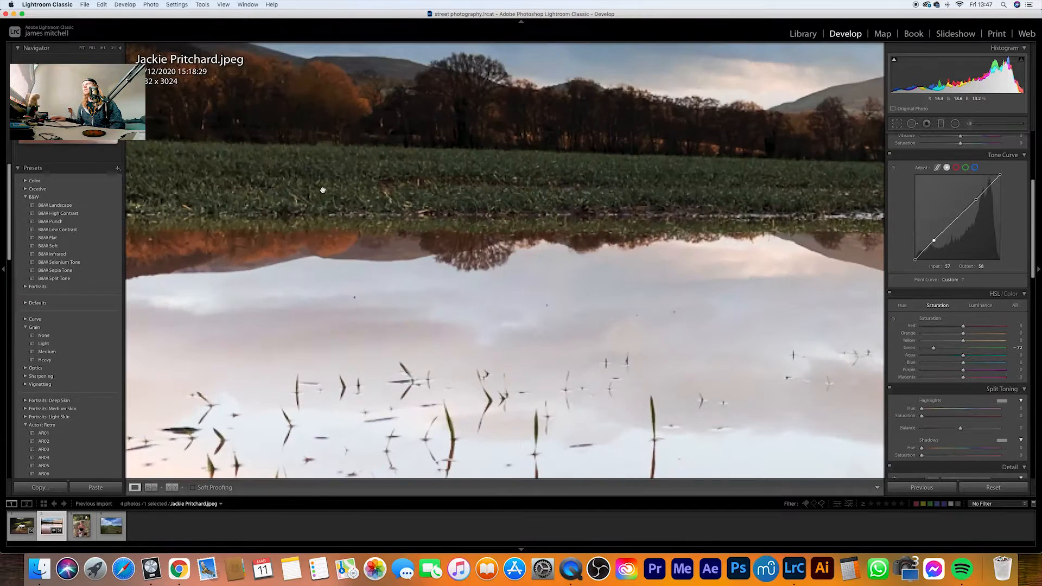
click(434, 204)
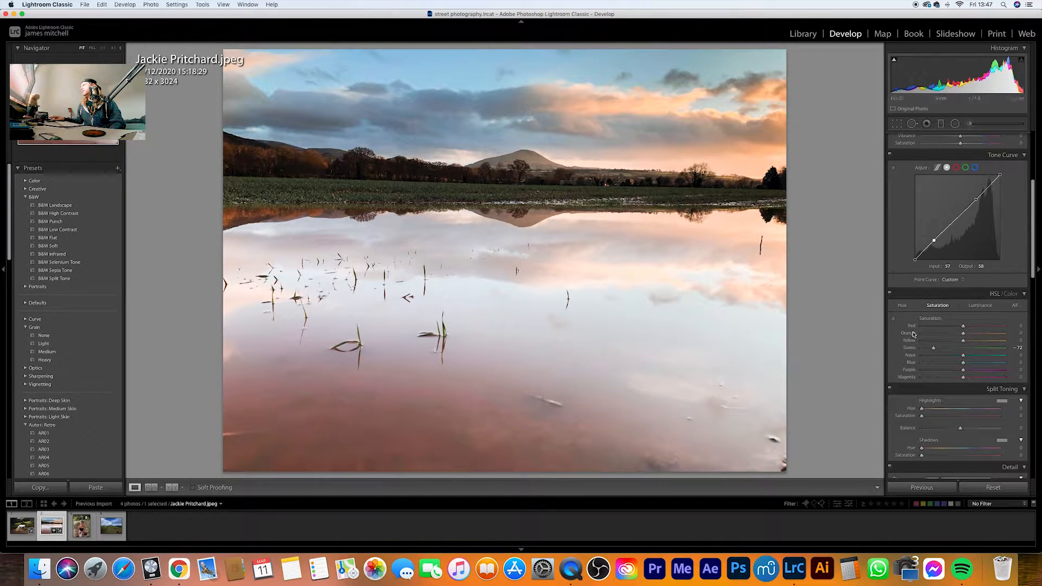
mouse_move(963, 341)
mouse_down()
mouse_move(982, 341)
mouse_move(933, 349)
mouse_move(979, 350)
mouse_up()
click(980, 305)
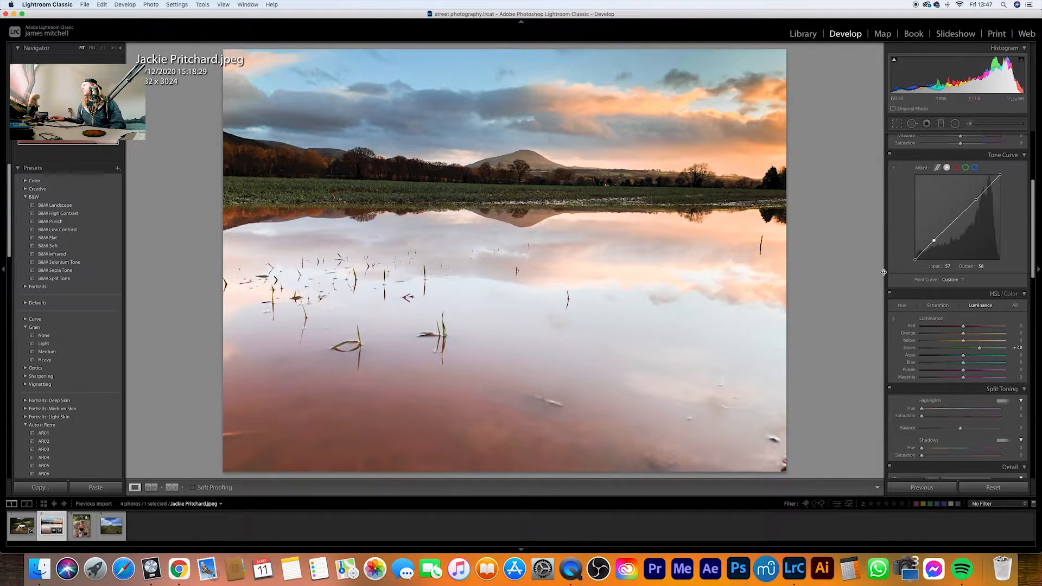
Set the lake photo's dehaze to -11 and compare the before and after versions side by side.
scroll(959, 298, up, 5)
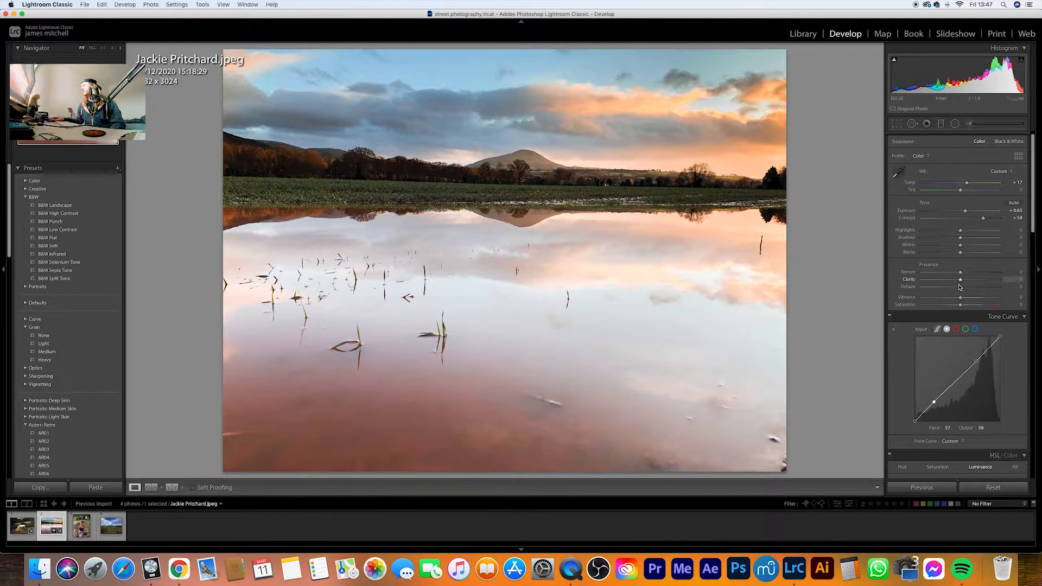
drag(961, 289, 956, 287)
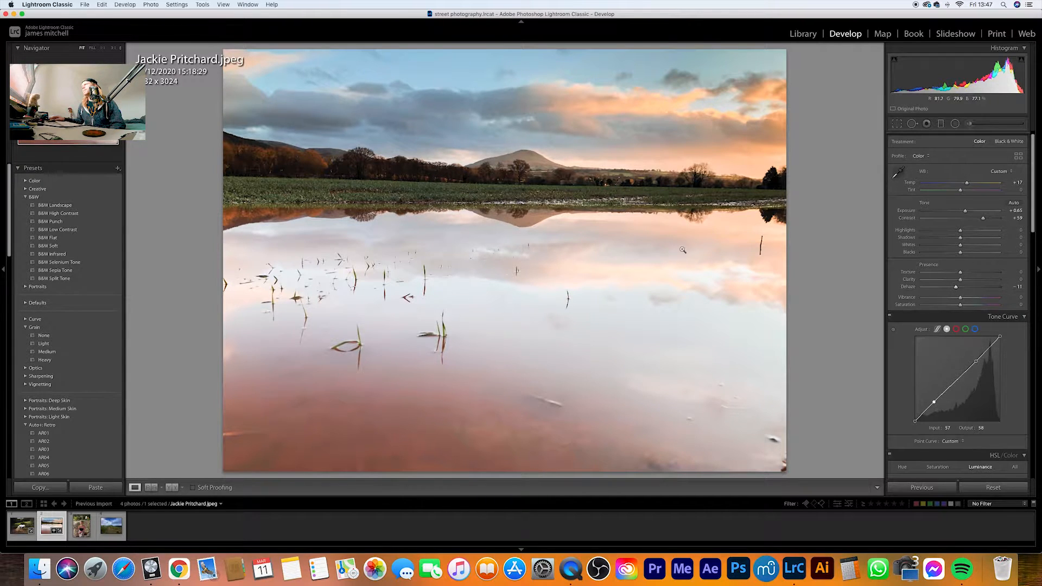
click(167, 488)
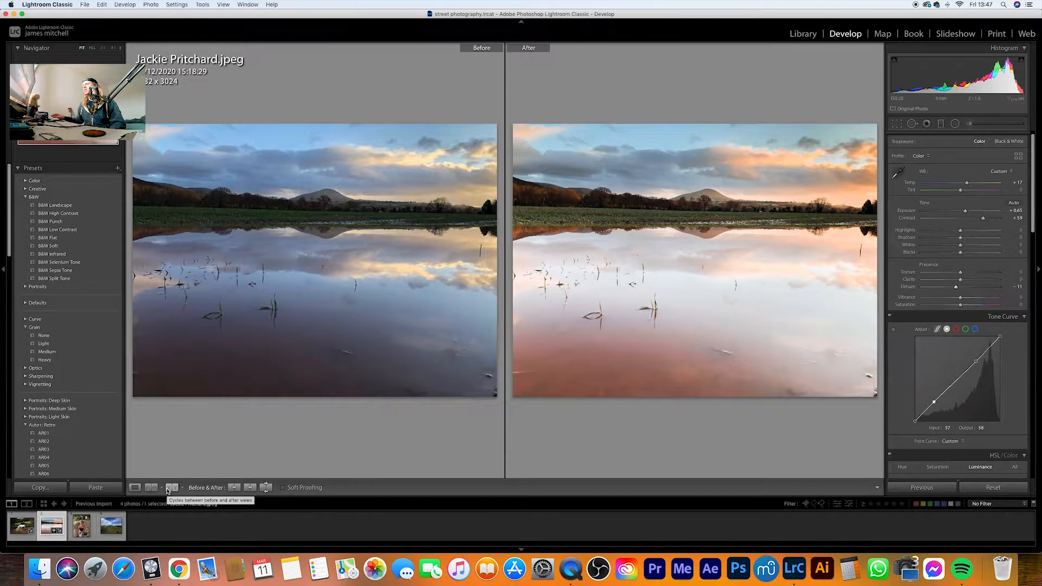
click(167, 492)
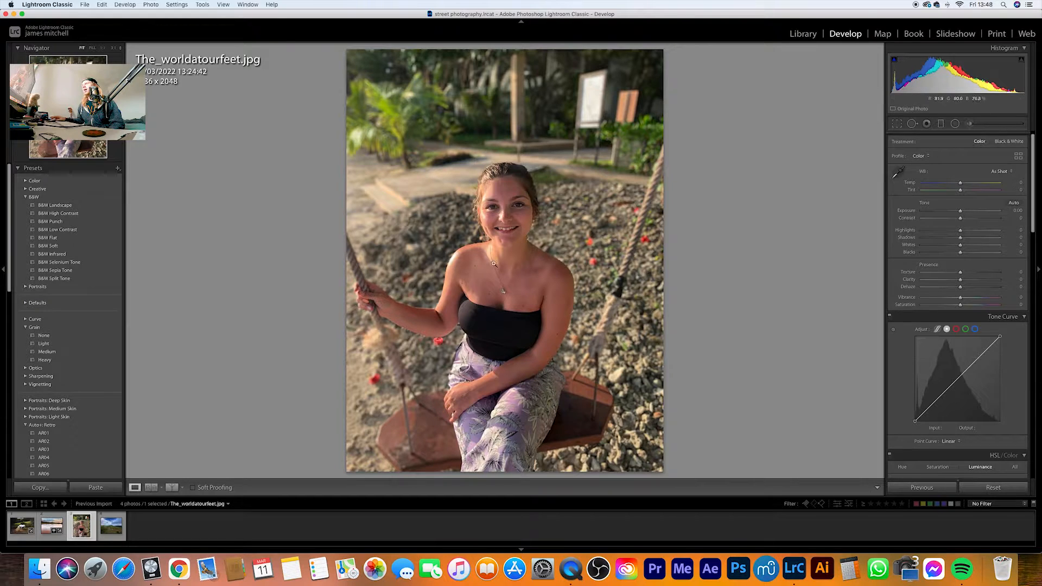
Apply the moody trees preset to the swing portrait and pull the tone curve's end points outward, with the black point at input 3, output 13.
key(r)
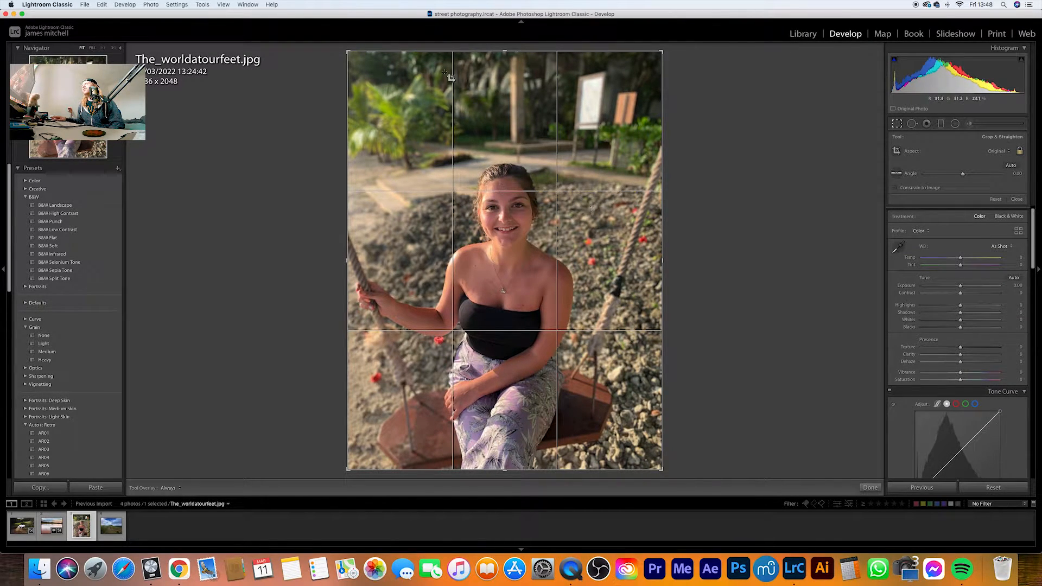
click(897, 124)
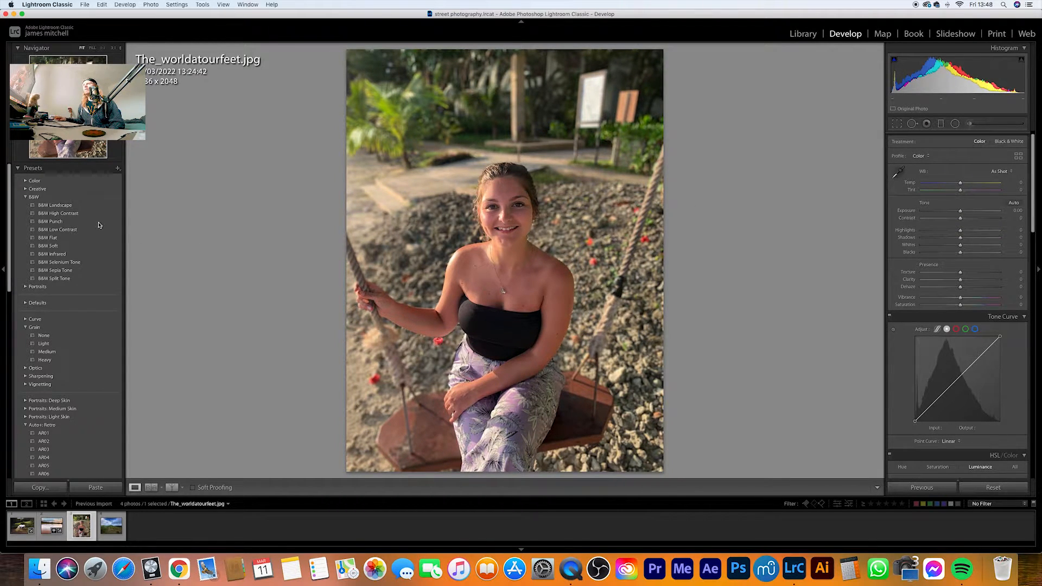
scroll(99, 225, down, 10)
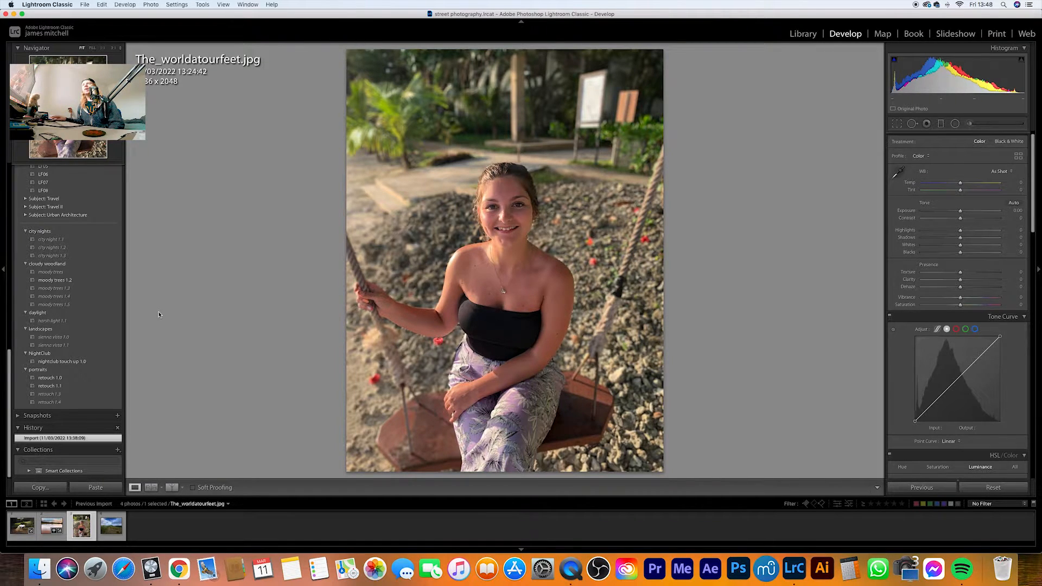
click(79, 280)
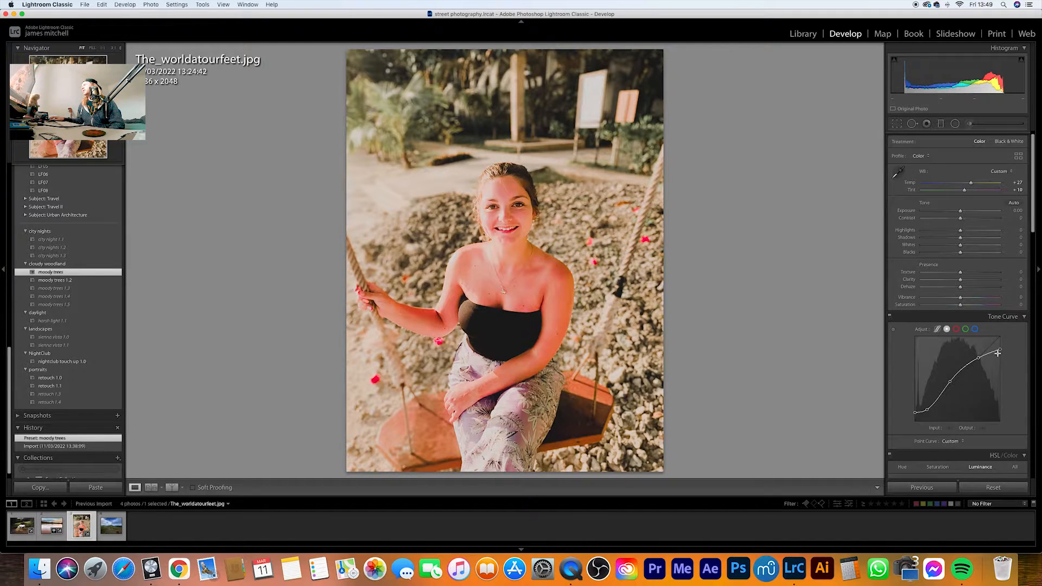
drag(1001, 350, 1000, 344)
drag(917, 413, 916, 417)
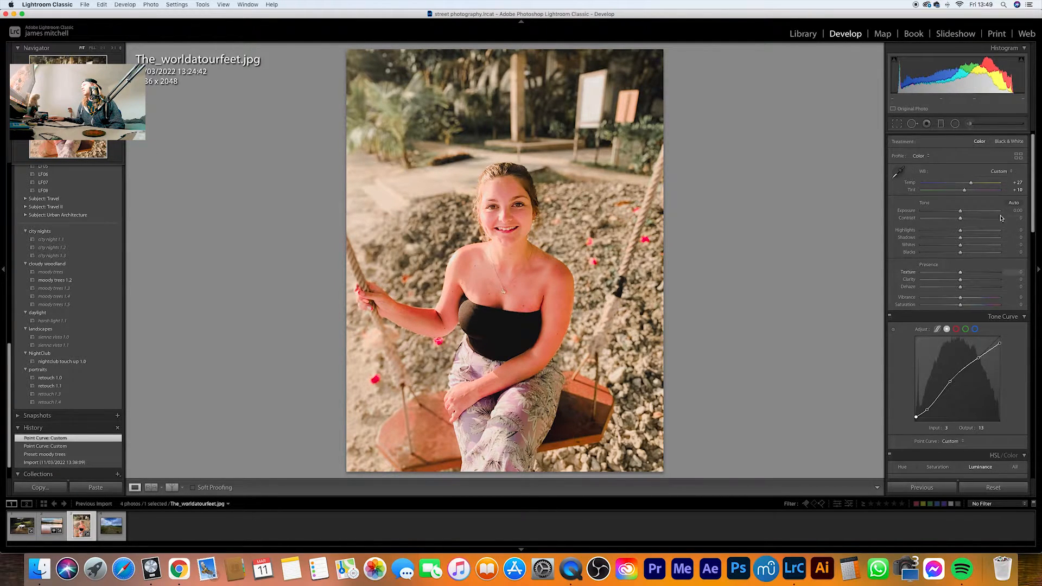
Set the portrait's exposure to -0.35, shadows to +10, highlights to +29 and temperature to +32.
drag(960, 210, 973, 231)
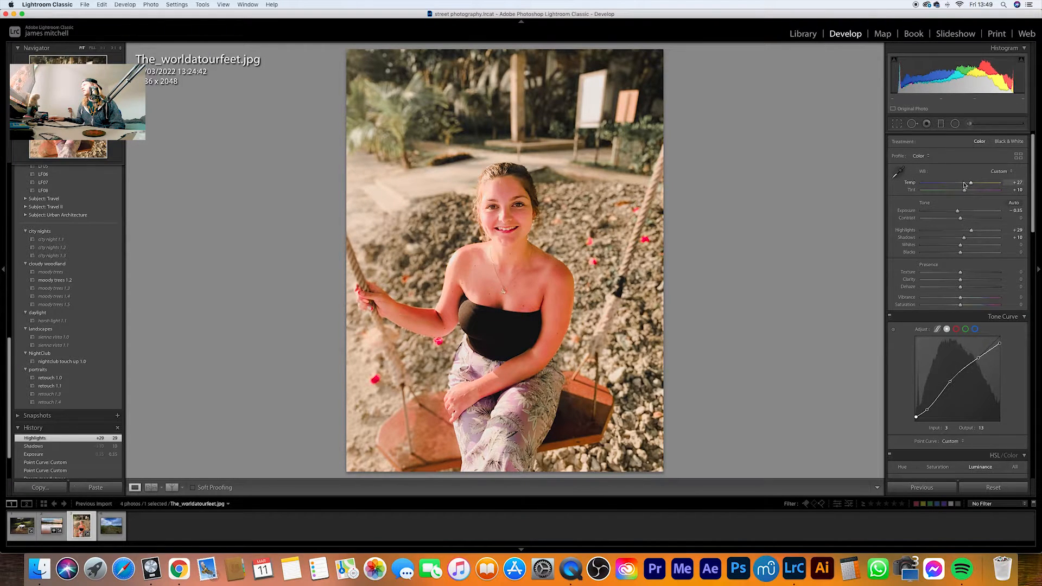
drag(971, 183, 972, 184)
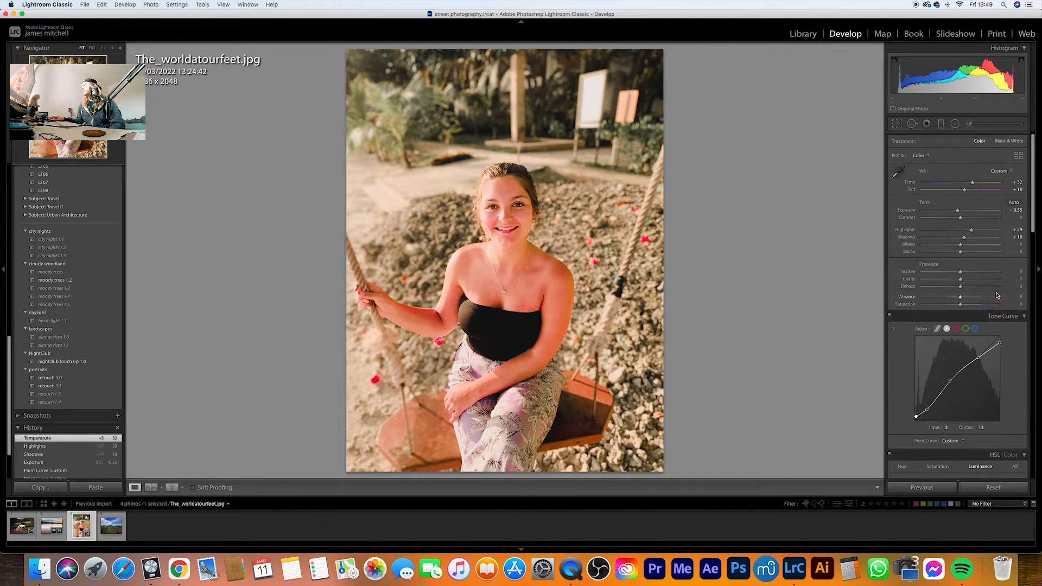
Tone down the skin by setting the red saturation to -56 and the orange saturation to 0, then compare before and after.
scroll(935, 313, down, 6)
click(943, 299)
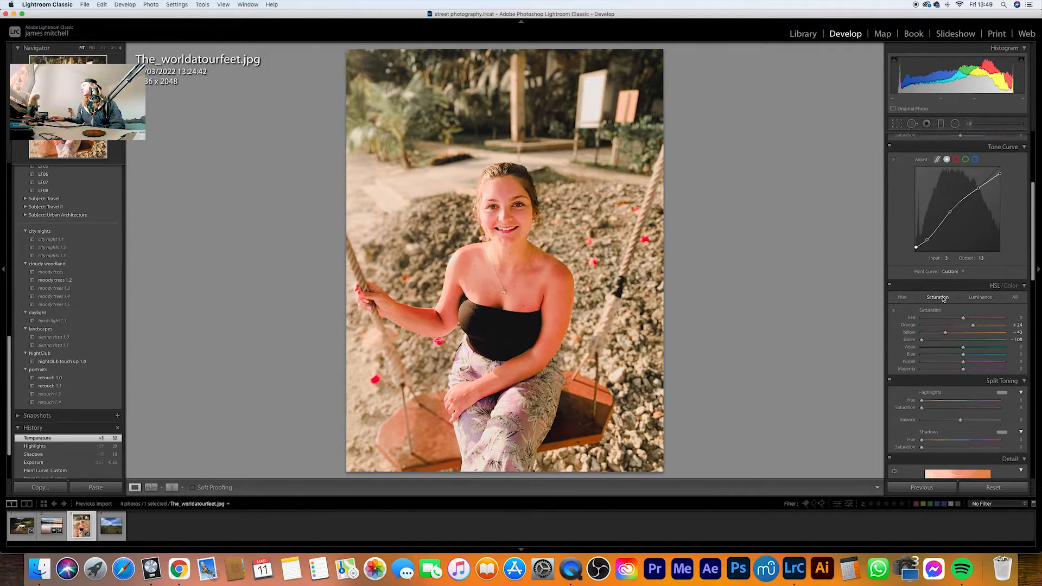
mouse_move(963, 320)
mouse_down()
mouse_move(932, 319)
mouse_move(981, 321)
mouse_move(924, 319)
mouse_move(964, 325)
mouse_up()
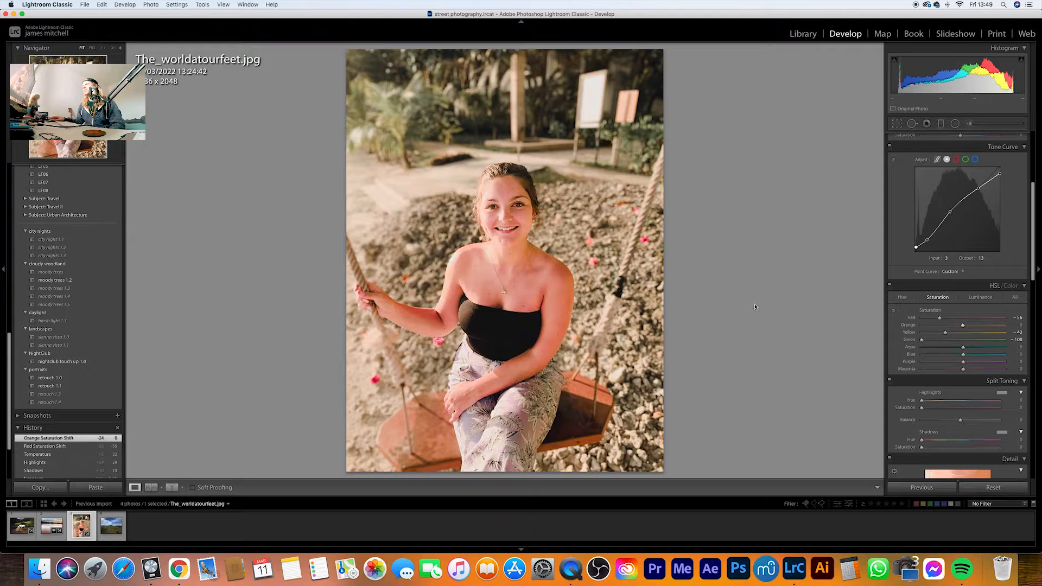
click(175, 489)
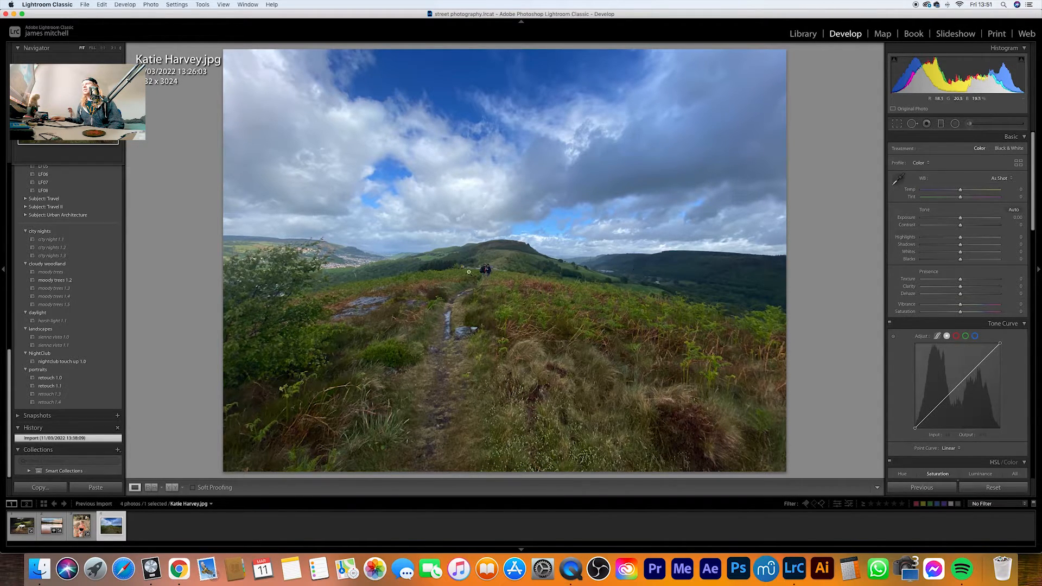
Set the hill path photo's shadows to -49, highlights to +21, clarity to +20, saturation to -50 and vibrance to +38.
click(487, 279)
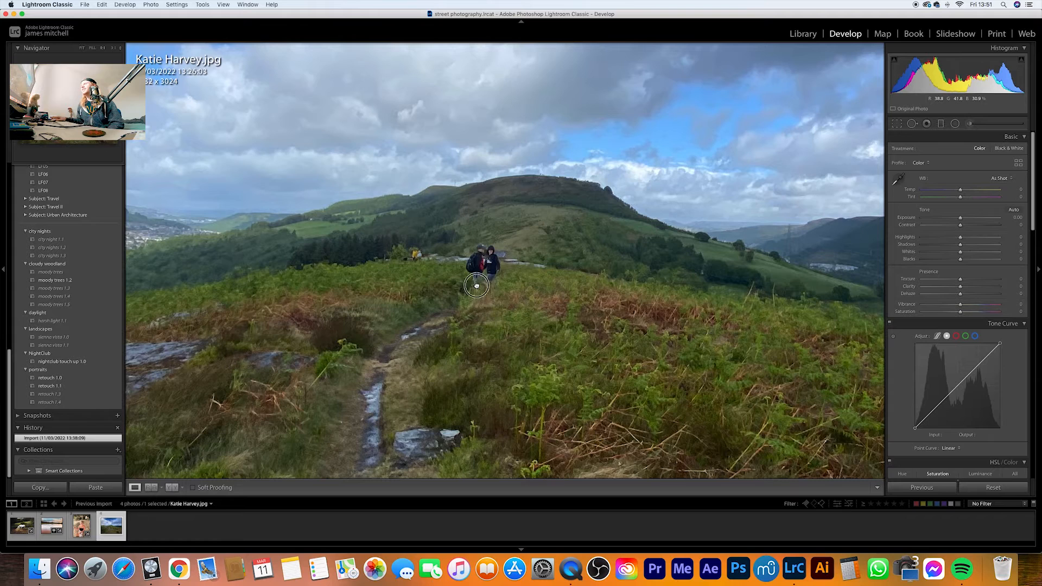
click(487, 289)
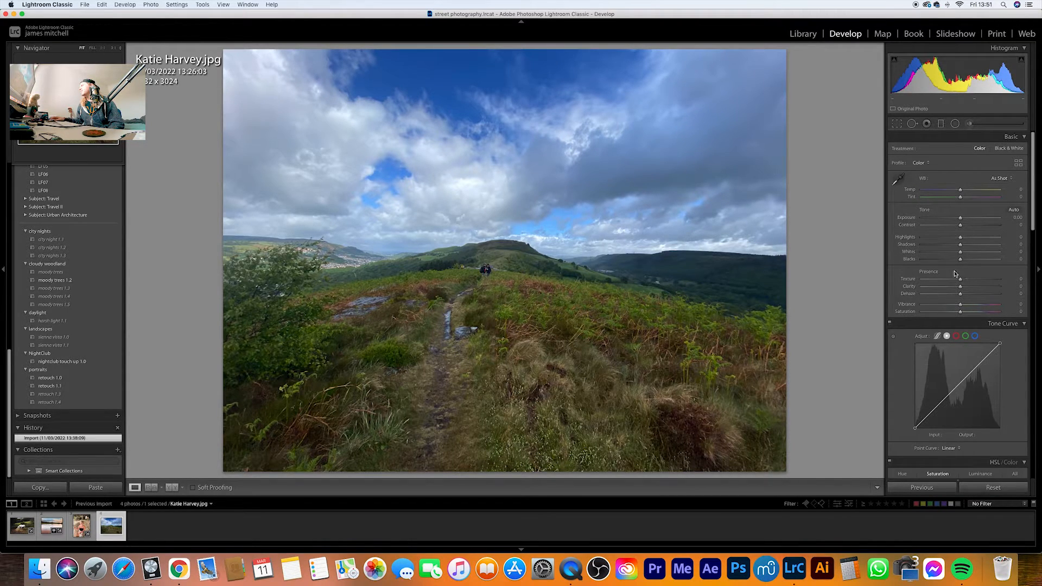
drag(961, 245, 939, 245)
drag(935, 245, 941, 245)
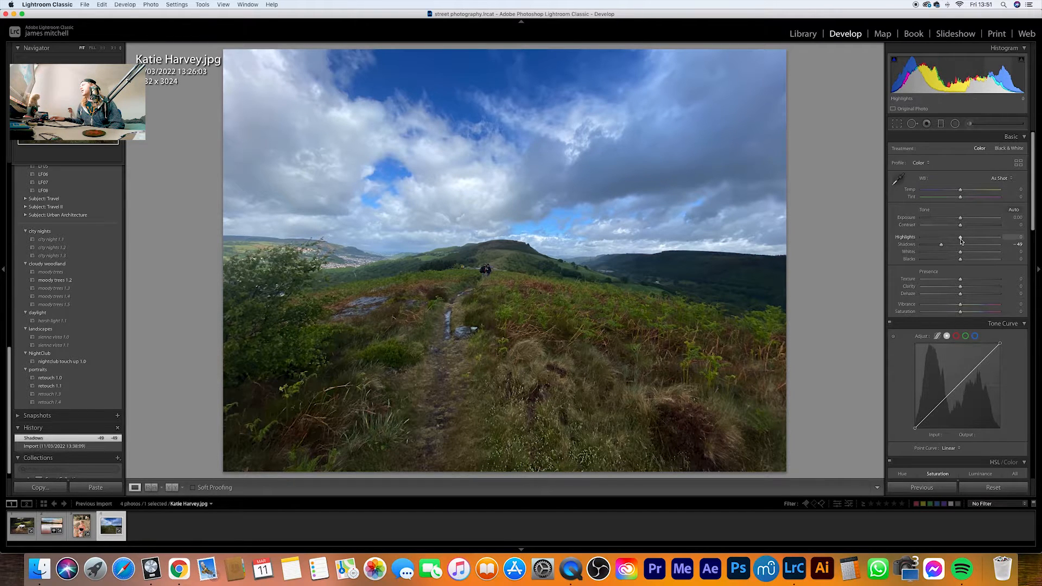
mouse_move(962, 238)
mouse_down()
mouse_move(984, 238)
mouse_move(969, 237)
mouse_up()
drag(961, 287, 968, 287)
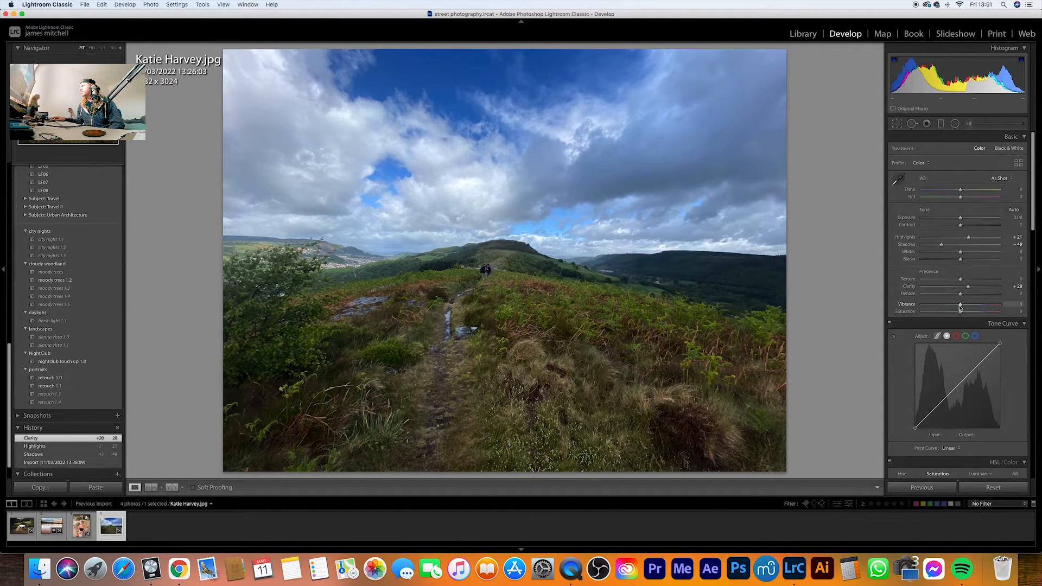
drag(961, 308, 941, 310)
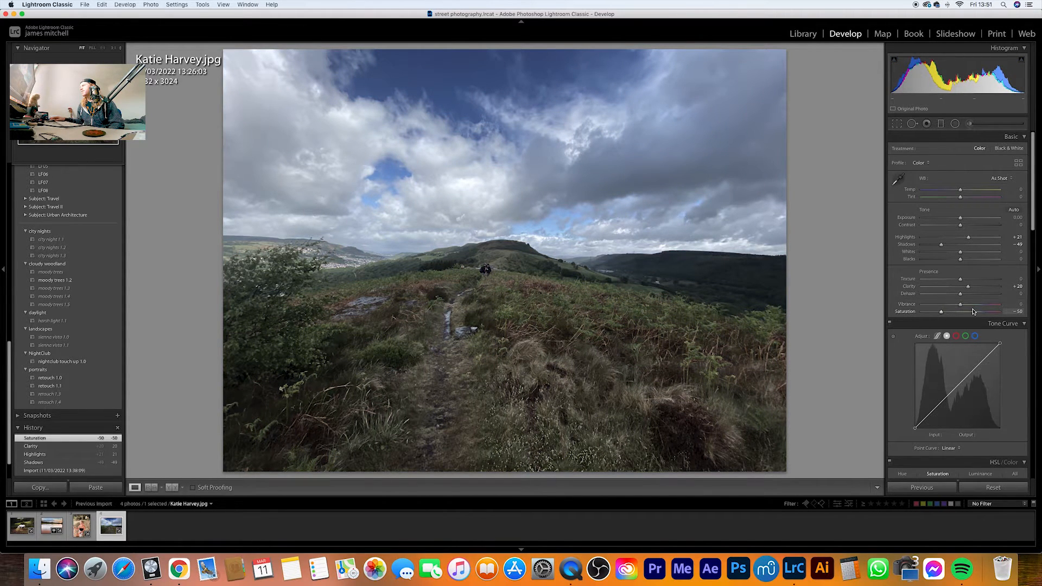
mouse_move(961, 305)
mouse_down()
mouse_move(984, 305)
mouse_move(974, 306)
mouse_up()
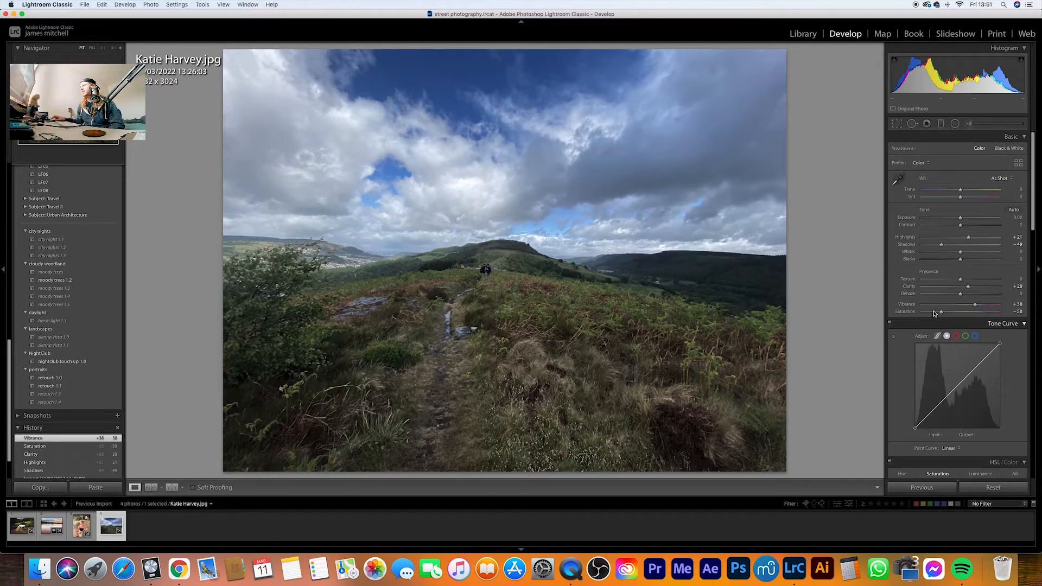
Warm the bracken by setting saturation to +46 red, +53 orange, +50 yellow and -46 green, and the green hue to -48.
scroll(934, 305, down, 3)
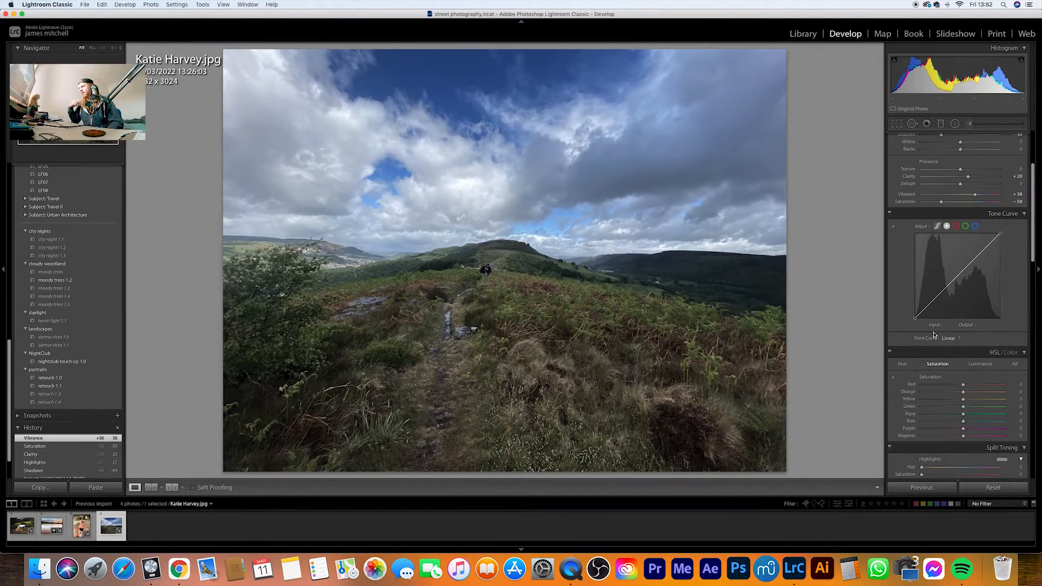
scroll(951, 395, down, 2)
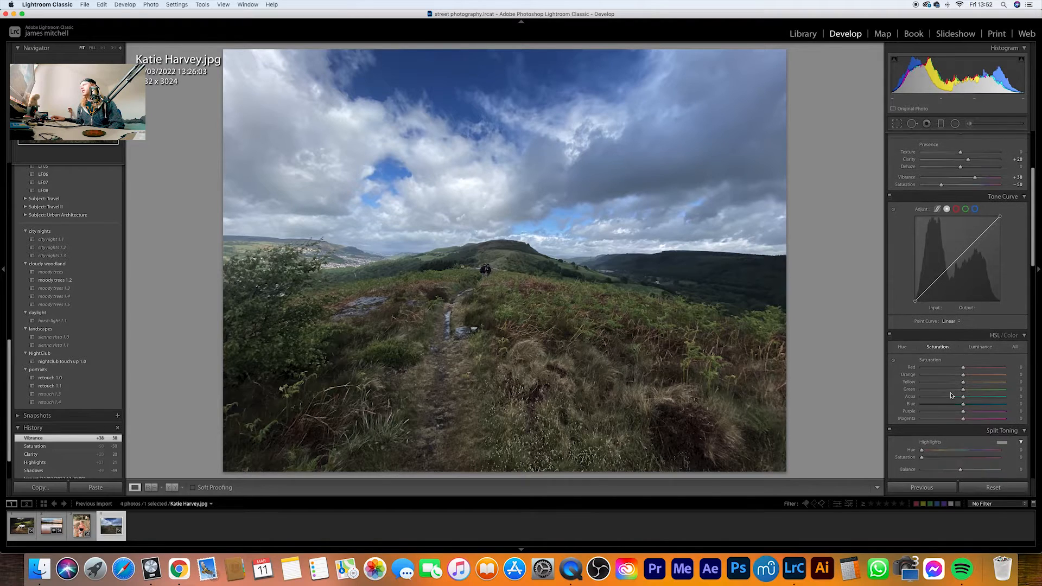
mouse_move(963, 389)
mouse_down()
mouse_move(935, 390)
mouse_move(978, 375)
mouse_up()
click(656, 343)
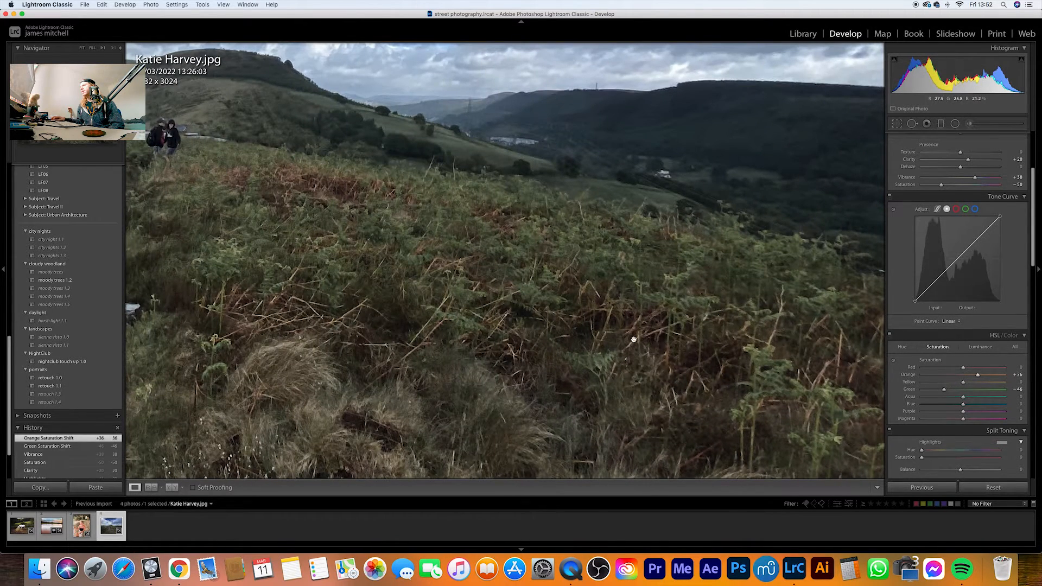
drag(962, 382, 982, 369)
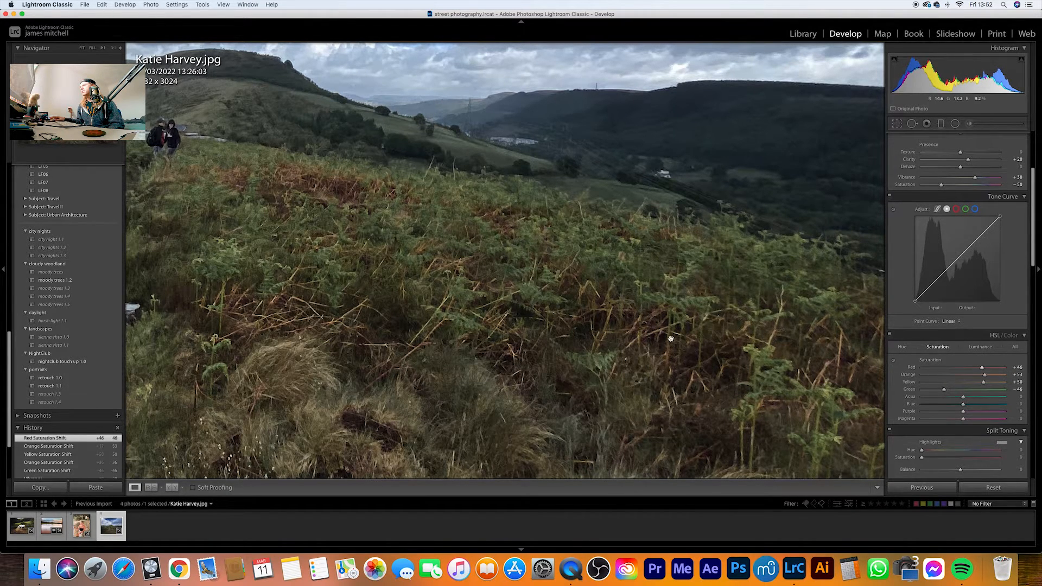
click(666, 342)
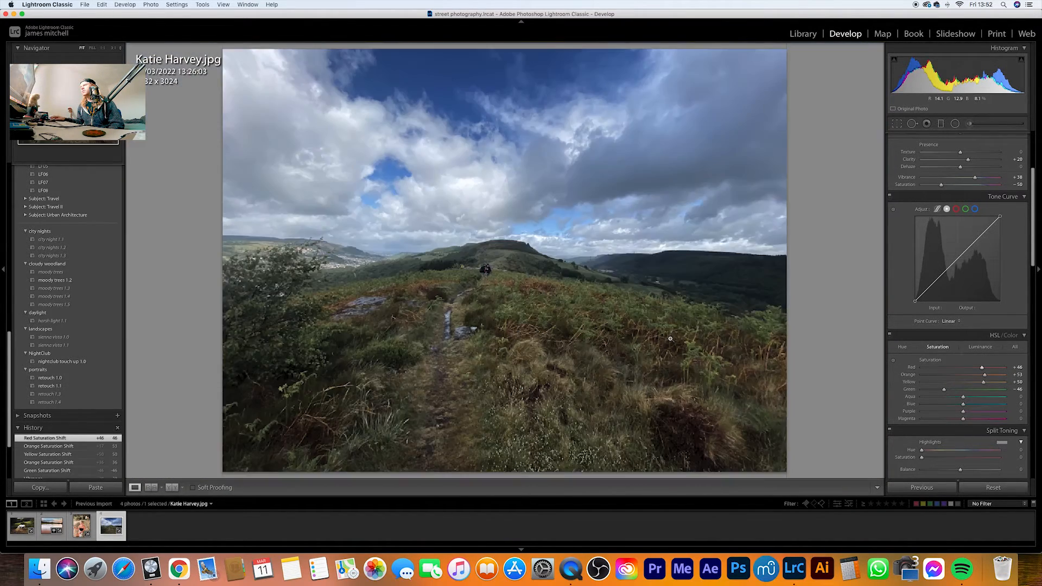
click(903, 348)
mouse_move(963, 390)
mouse_down()
mouse_move(923, 389)
mouse_move(953, 390)
mouse_move(944, 390)
mouse_up()
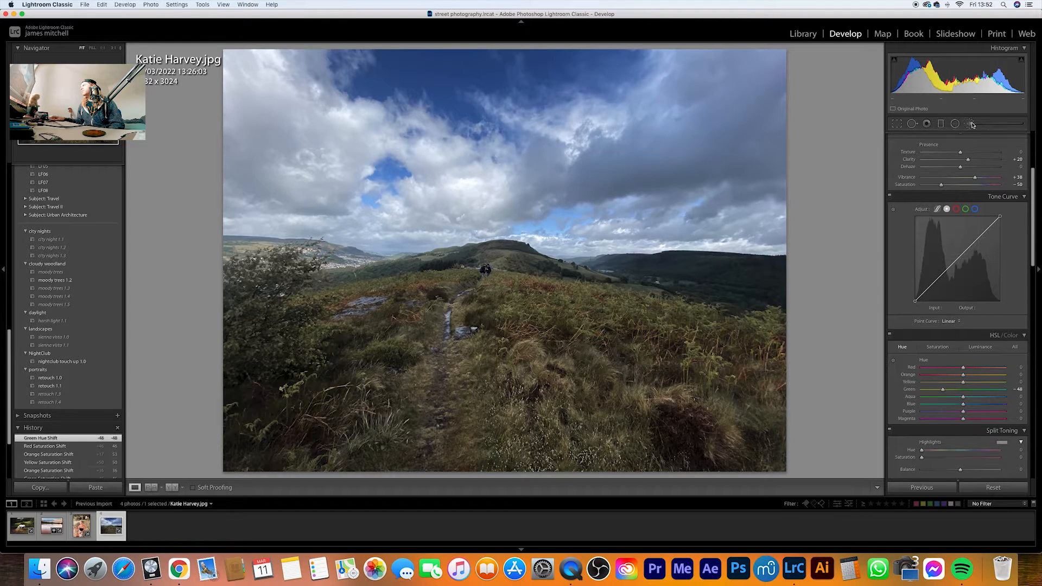
Brighten the footpath leading up to the two walkers with an adjustment brush stroke at exposure 1.13.
key(k)
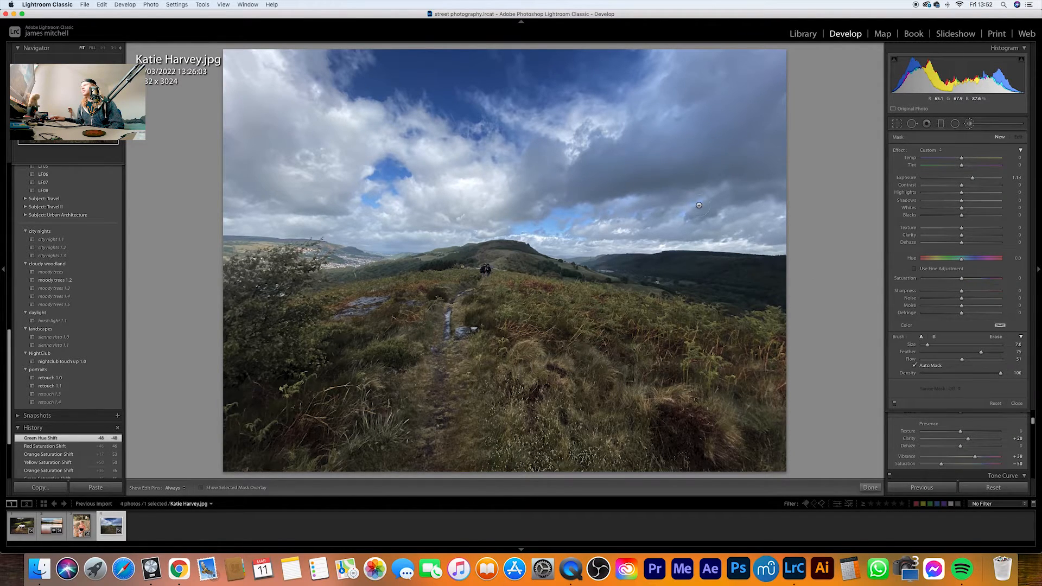
scroll(440, 421, up, 5)
scroll(455, 348, down, 4)
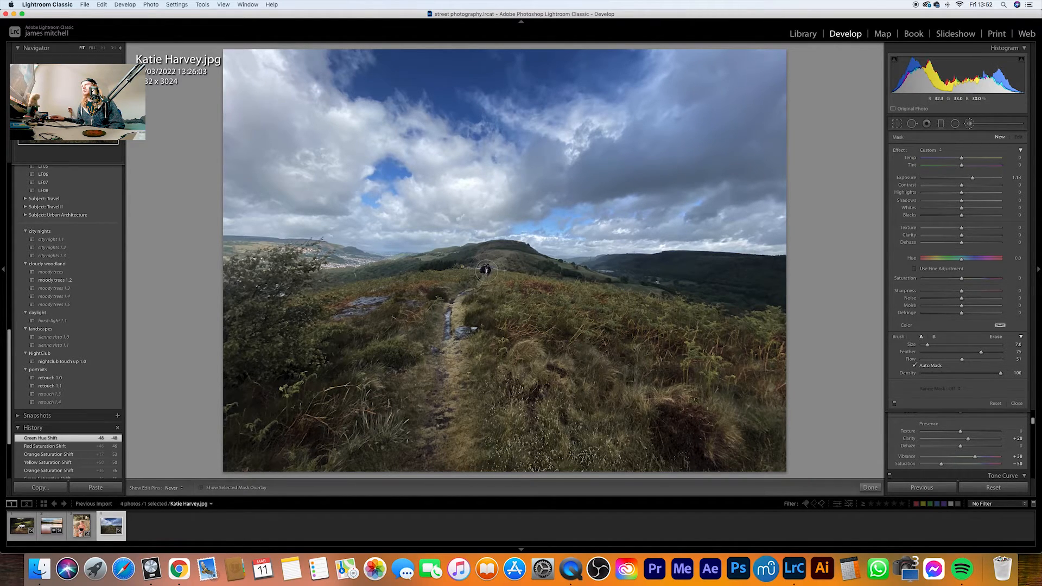
click(486, 270)
click(971, 123)
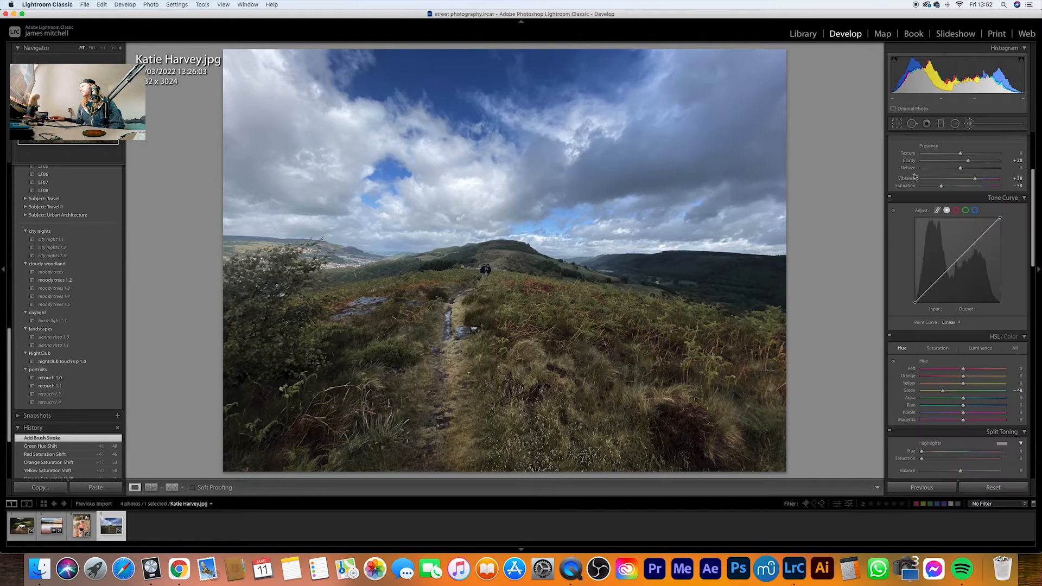
Add two tone curve points, placing the highlight point at input 177, output 195 and the shadow point at input 47, output 48.
drag(934, 281, 931, 285)
drag(980, 235, 975, 236)
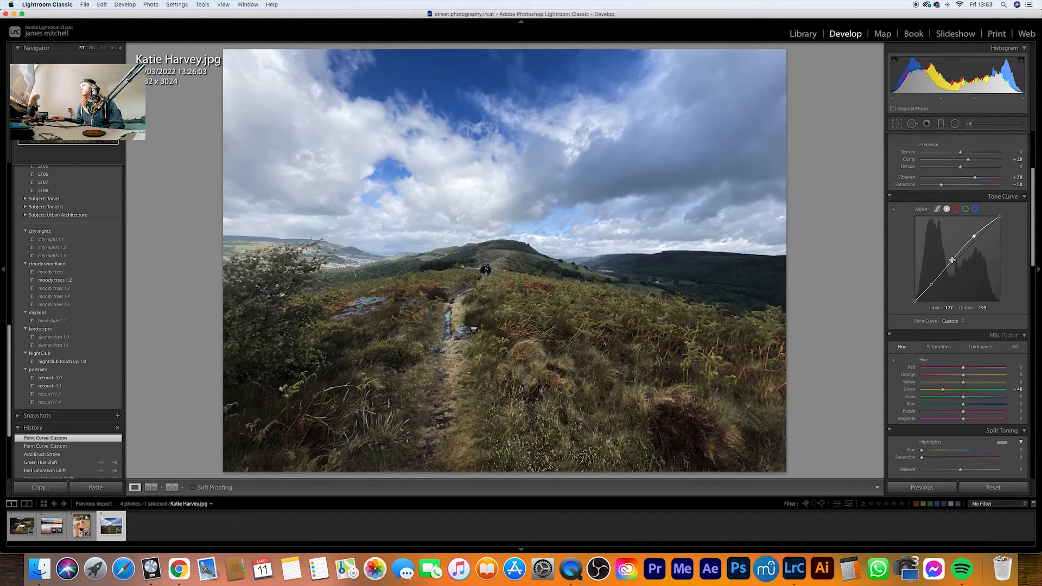
drag(930, 286, 931, 285)
Set the hill photo's temperature to +8 and its exposure to -0.05.
scroll(959, 218, up, 5)
drag(960, 218, 961, 190)
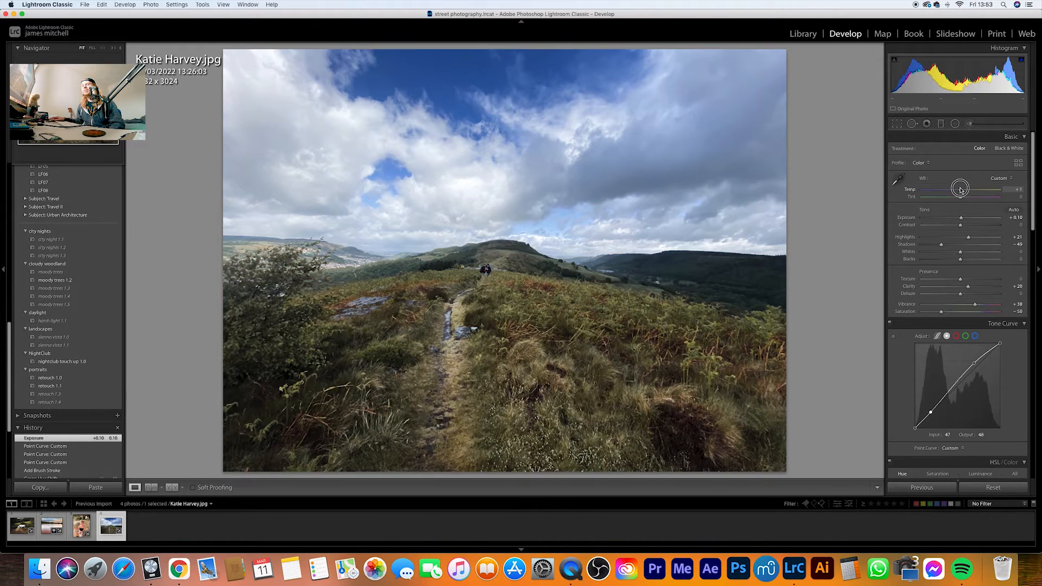
drag(961, 190, 959, 219)
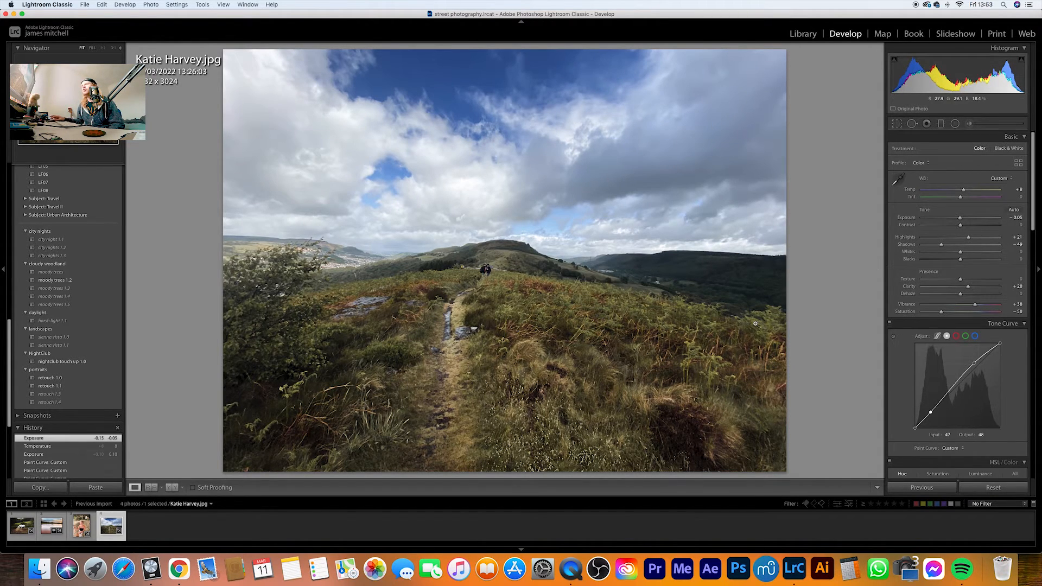
Compare the before and after versions of the hill photo, cycling through the different comparison layouts.
click(171, 488)
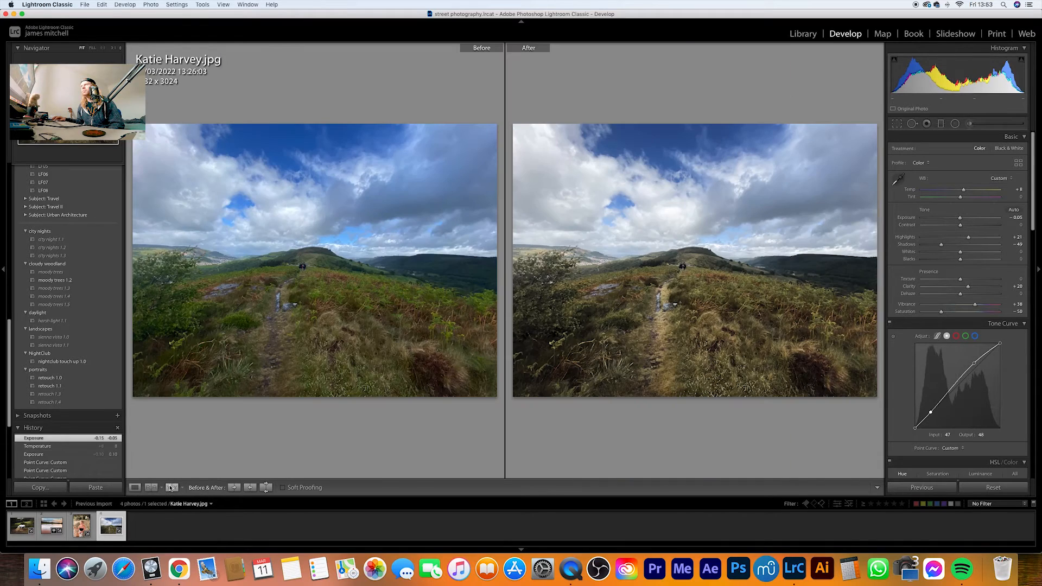
click(171, 488)
click(171, 489)
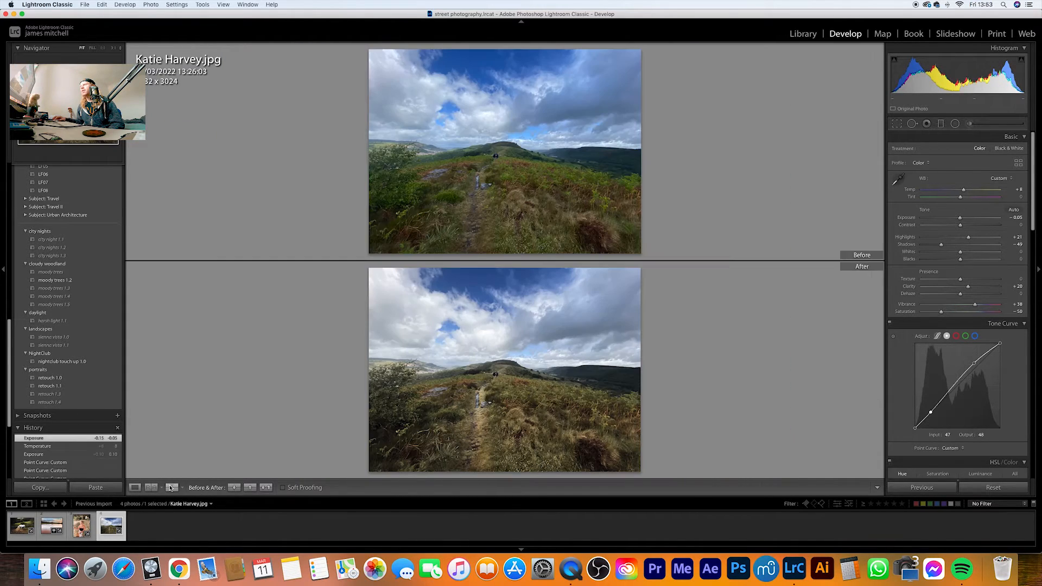
click(171, 488)
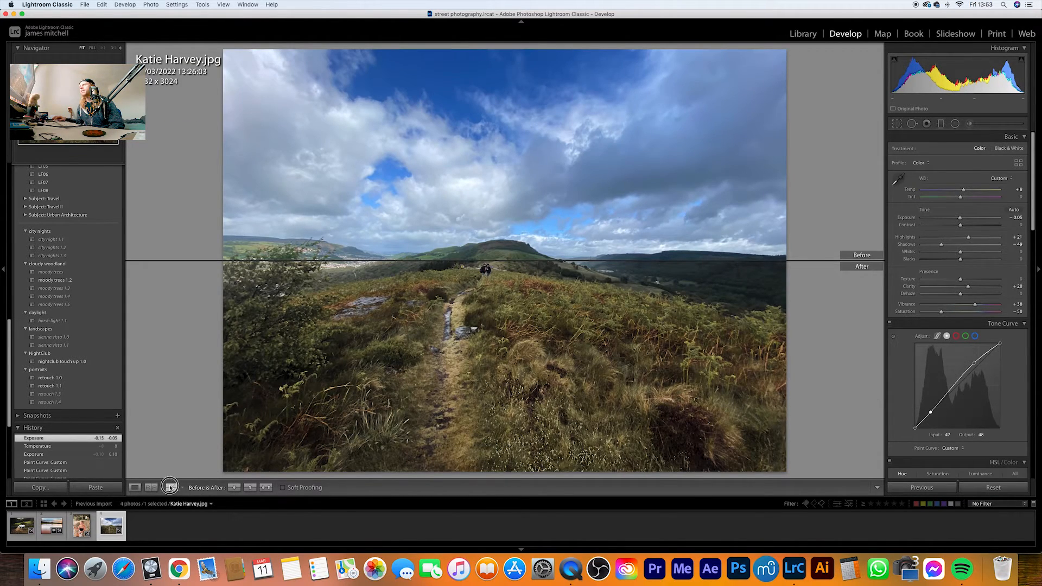
click(171, 488)
click(171, 488)
click(171, 488)
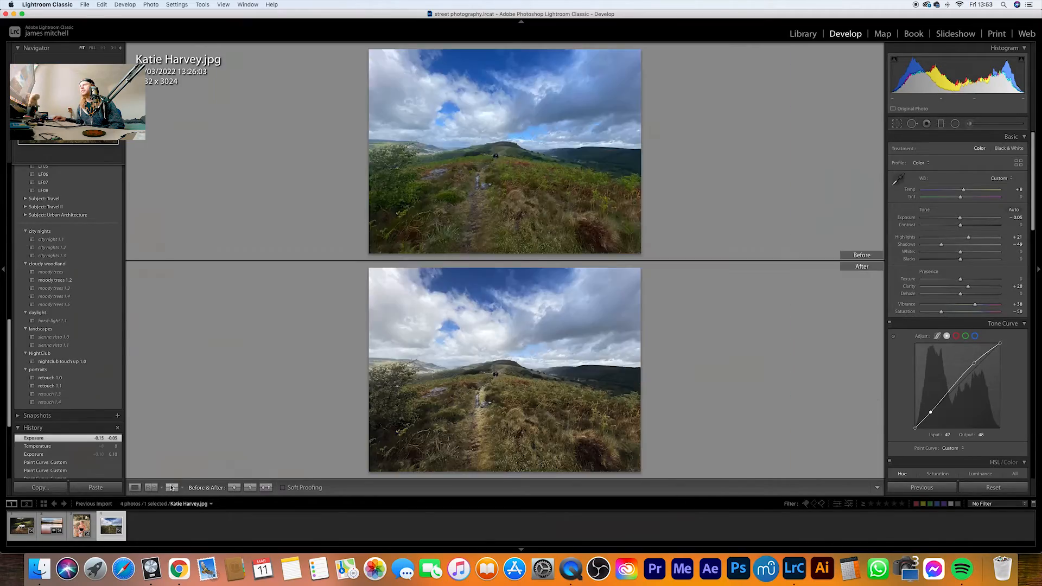